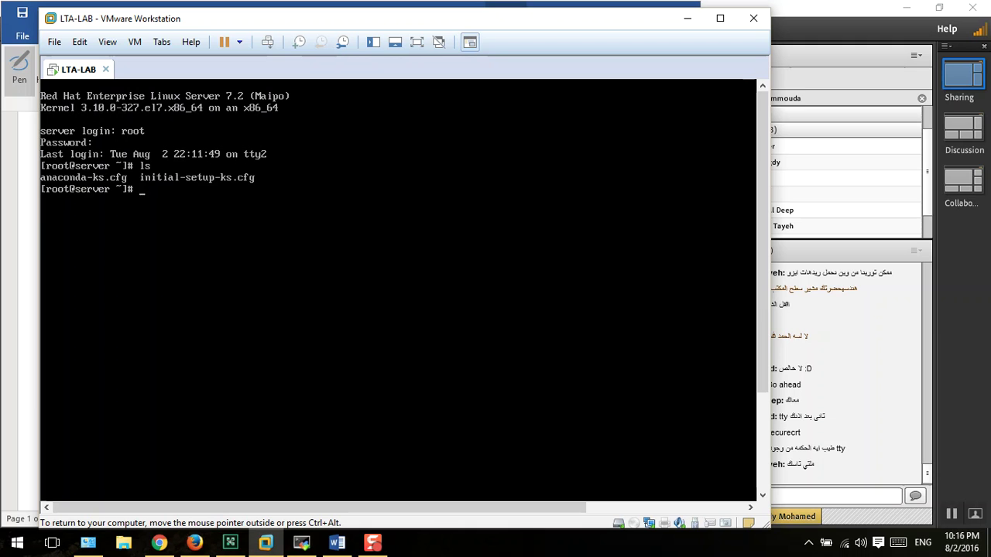
- Run tty in the root session, then flip between the tty2 and tty3 consoles
key("Return")
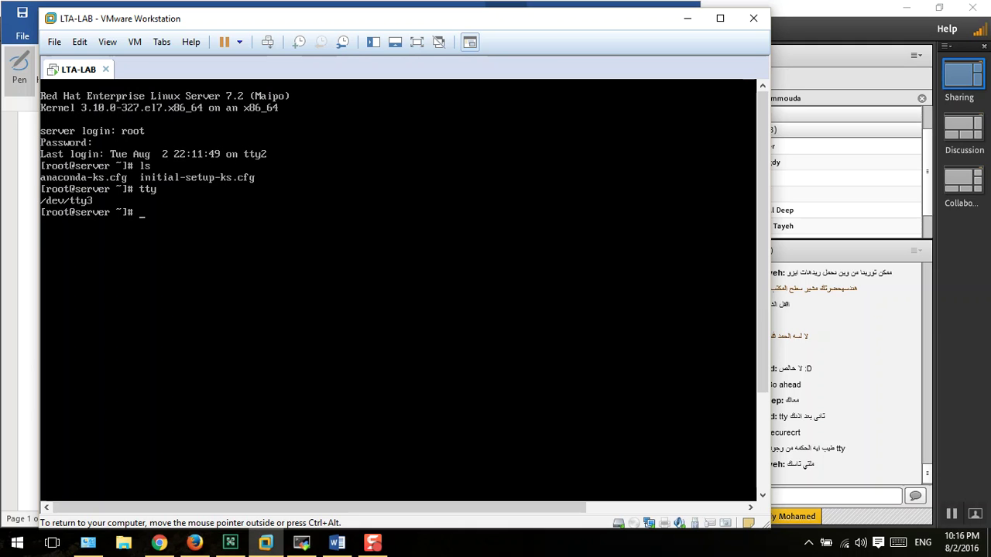
key("ctrl+alt")
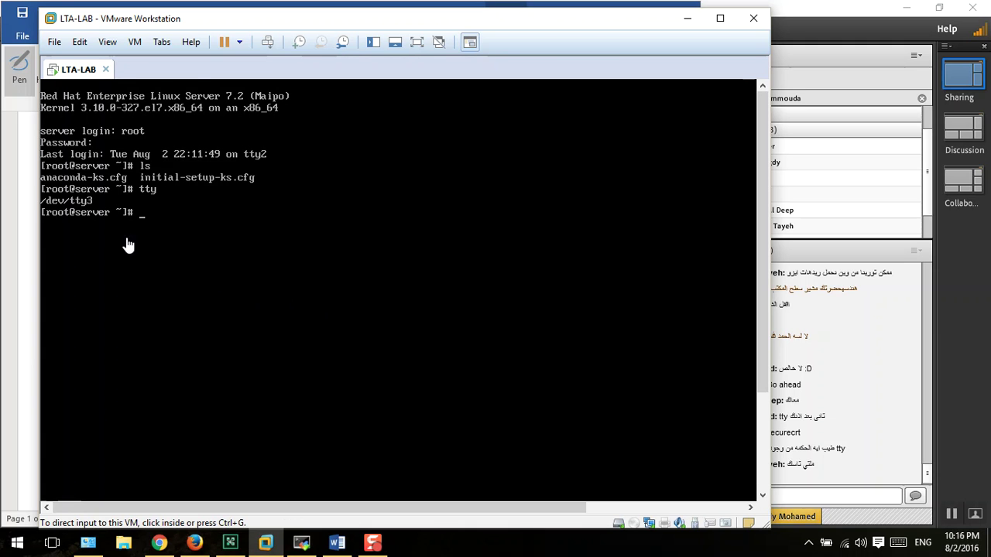
left_click(266, 283)
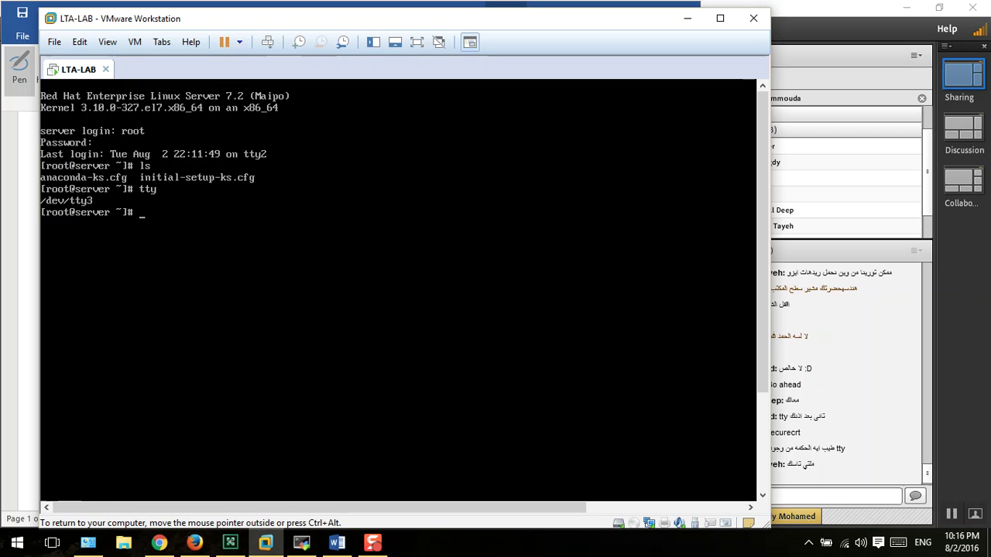
key("alt+F2")
key("alt+F3")
key("alt+F2")
key("alt+F3")
- Cycle through tty2, tty1 and tty3, ending on the graphical lock screen
key("alt+F2")
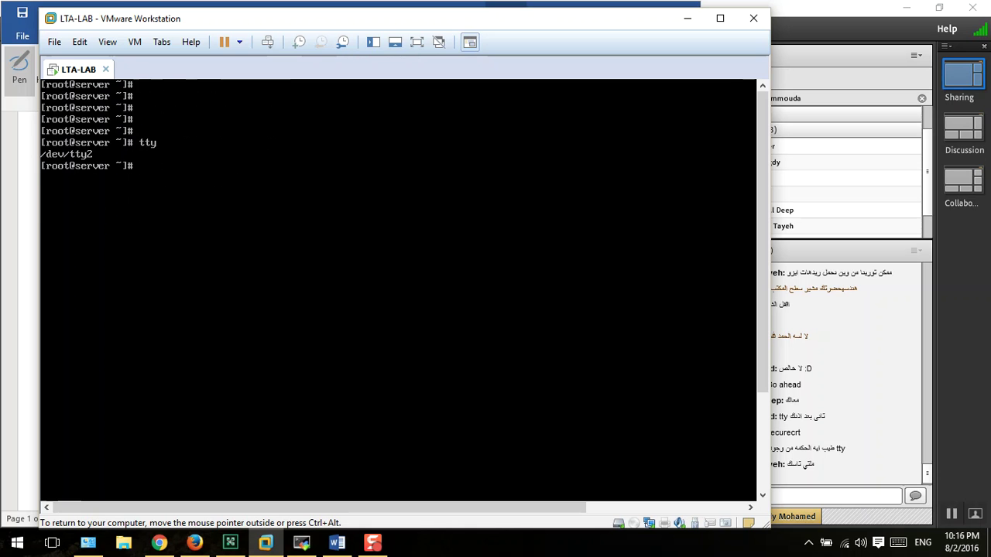
key("alt+F1")
key("alt+F3")
key("alt+F1")
key("alt+F3")
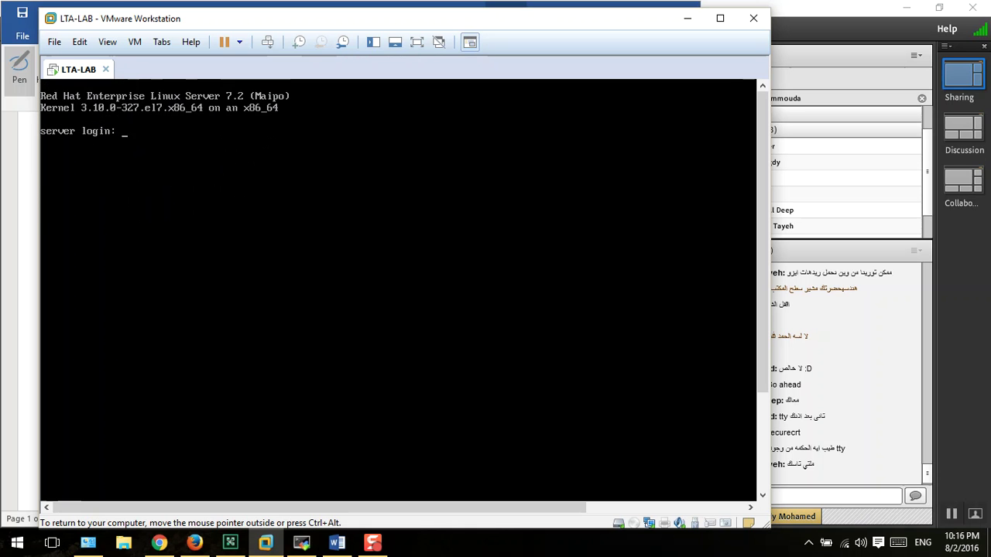
key("alt+F3")
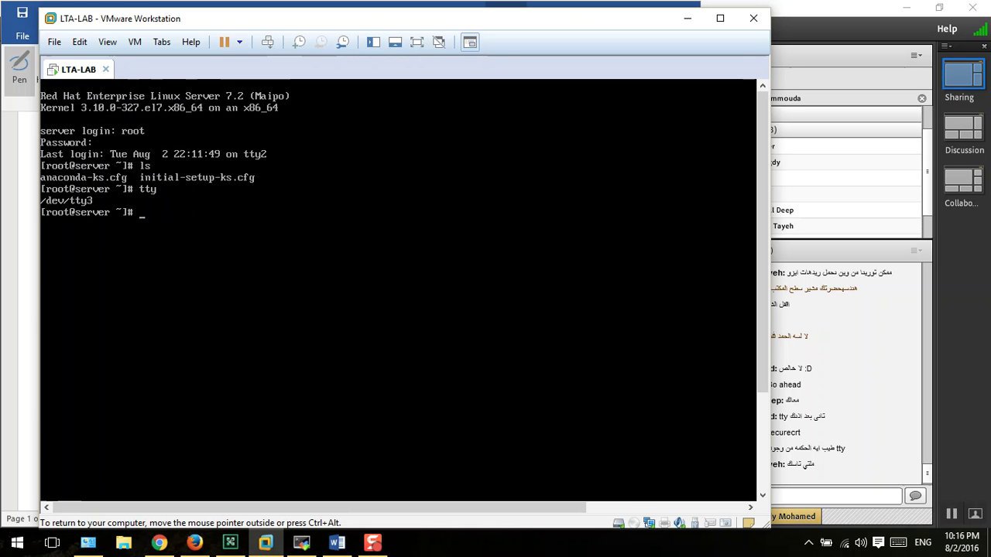
key("alt+F1")
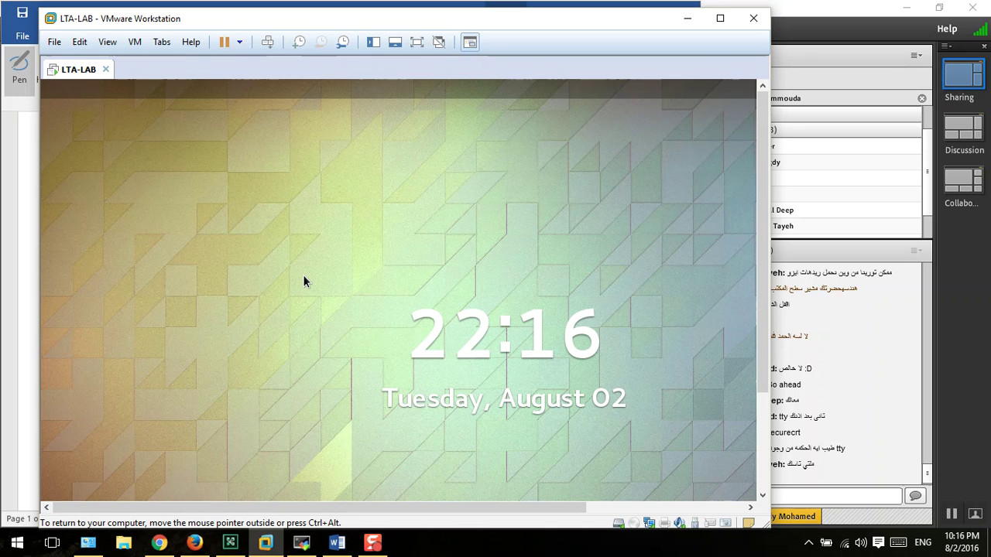
- Cycle through tty2, tty3 and tty4, settle on the tty2 root session, and release the mouse
key("ctrl+alt+F2")
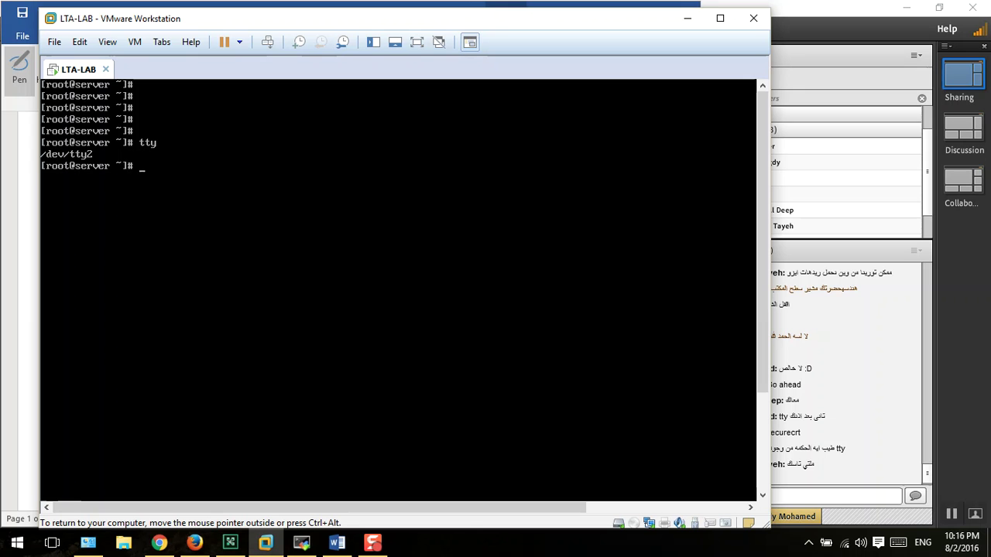
key("ctrl+alt+F3")
key("ctrl+alt+F2")
key("ctrl+alt+F3")
key("ctrl+alt+F2")
key("ctrl+alt+F3")
key("ctrl+alt+F4")
key("ctrl+alt+F3")
key("ctrl+alt+F2")
key("ctrl+alt")
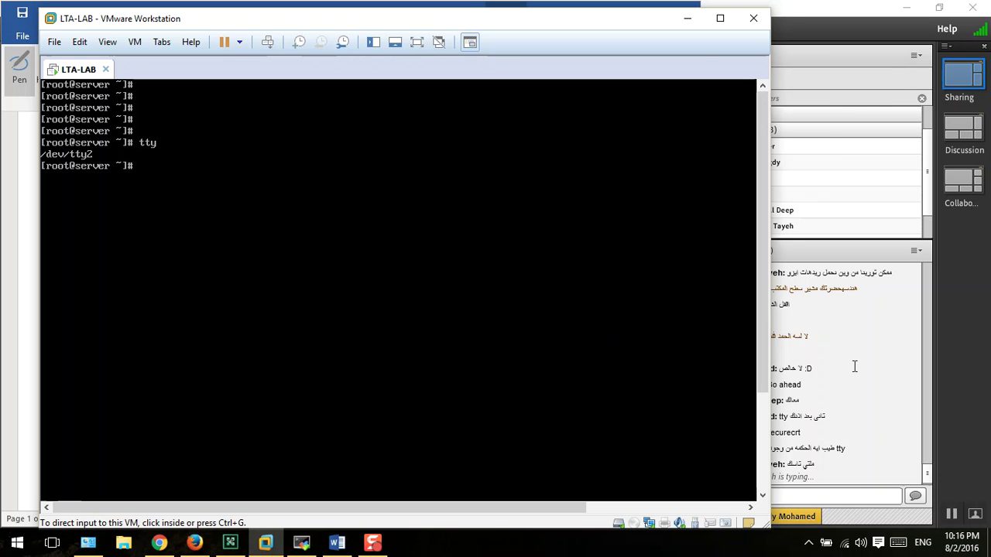
- Bring the Adobe Connect meeting window in front of VMware Workstation
left_click(858, 363)
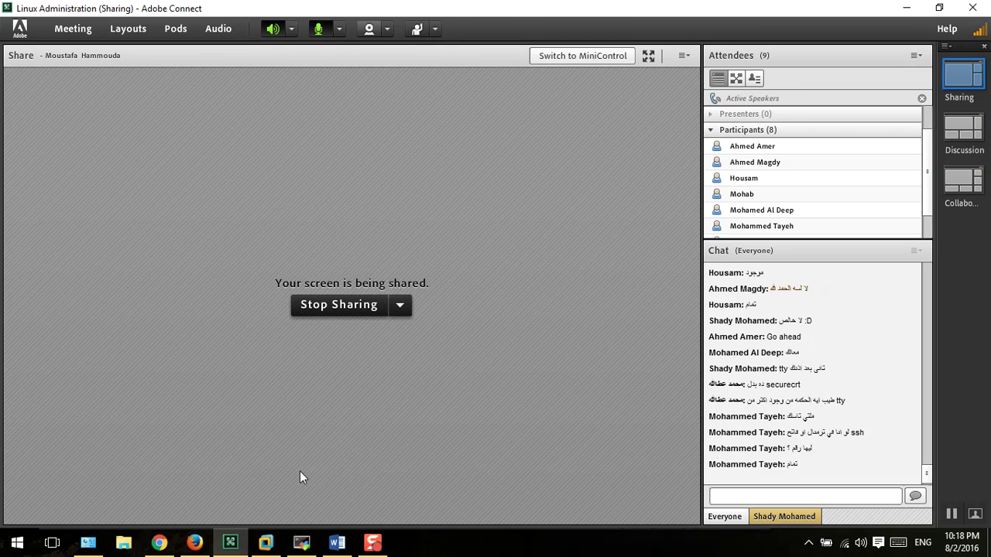
- Refocus the VM, clear the screen and run tty on the tty2 console
left_click(266, 542)
left_click(295, 269)
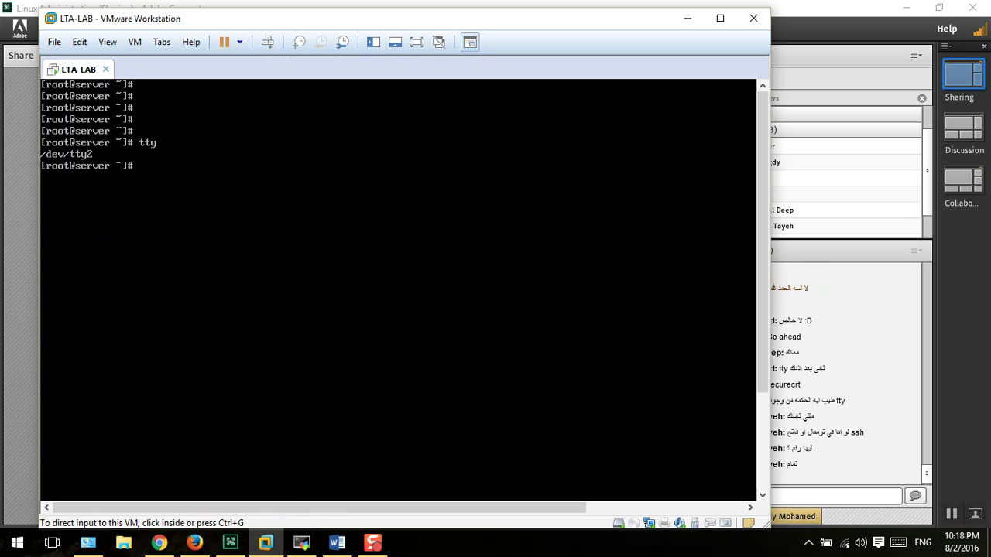
key("ctrl+l")
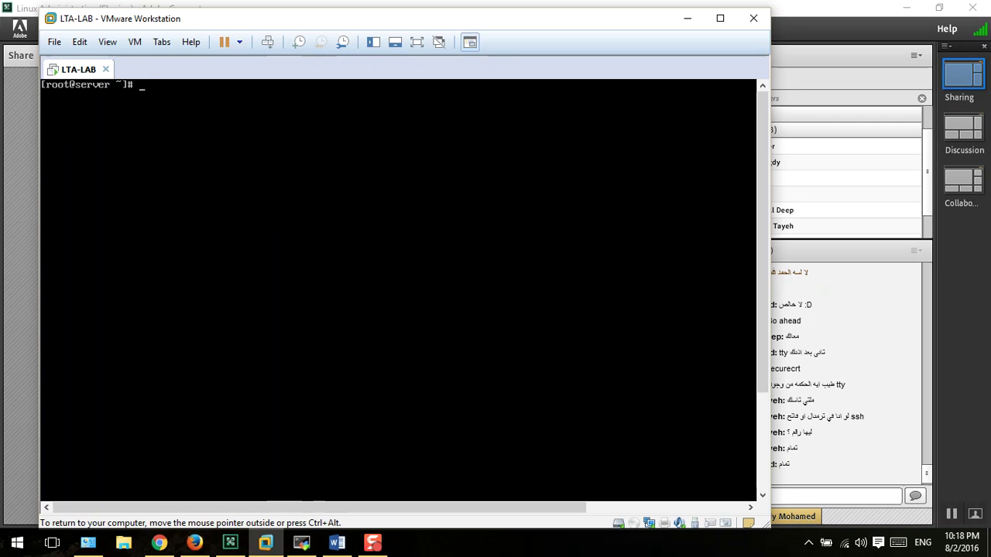
type("tty")
key("Return")
key("Return")
key("Return")
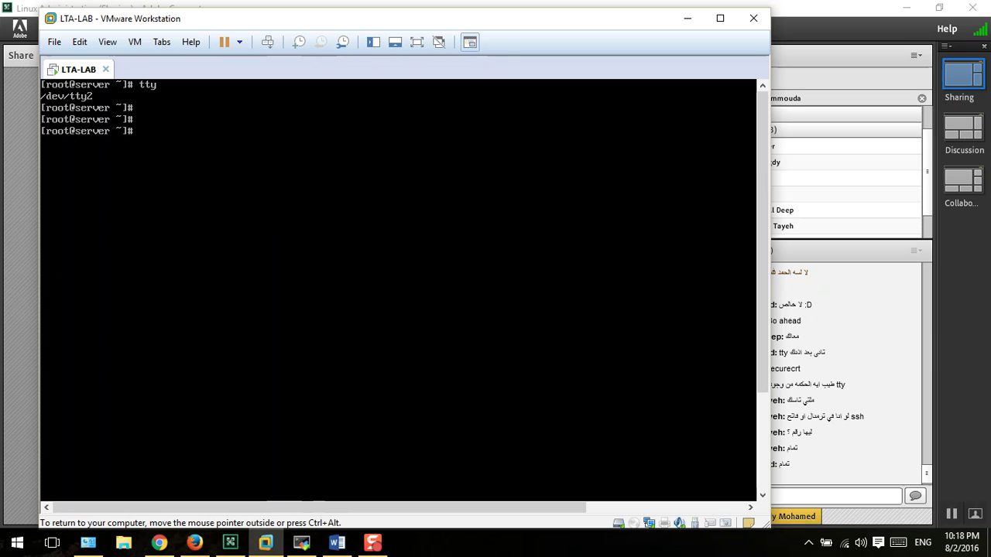
- Switch to tty3 with chvt 3 and confirm it with tty
type("chvt")
type("3")
key("Return")
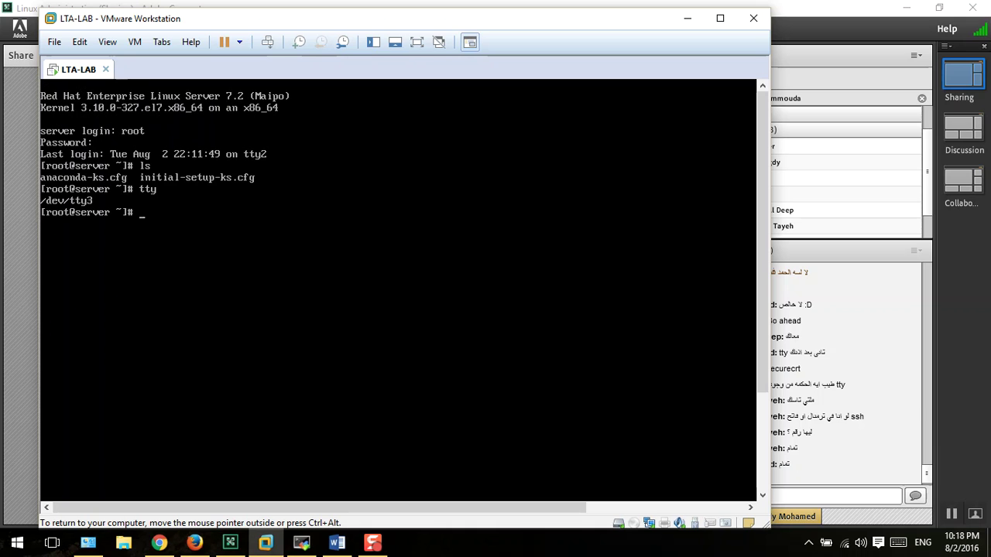
type("tty")
key("Return")
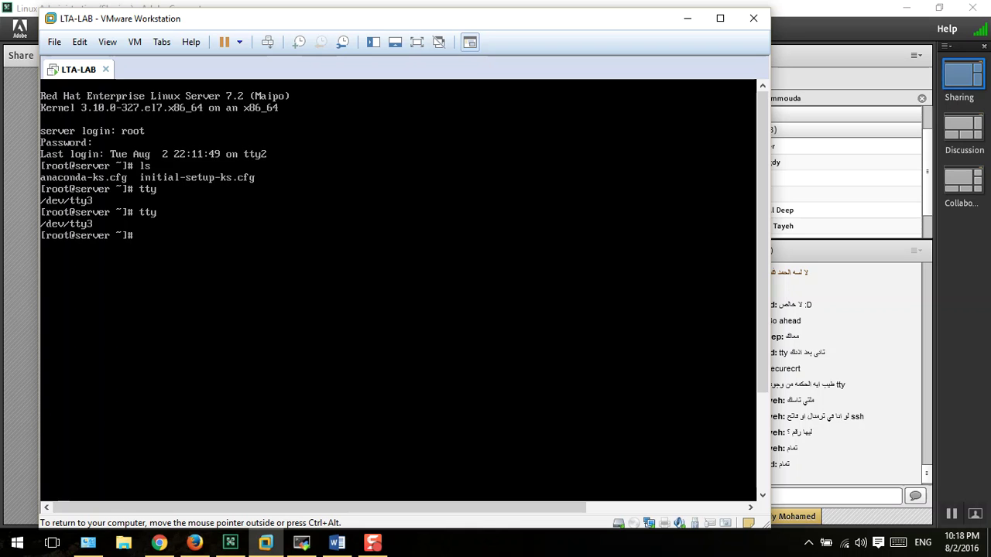
- Flip between tty2 and tty3, return to the tty2 root shell, and bring Adobe Connect forward
key("ctrl+alt+F2")
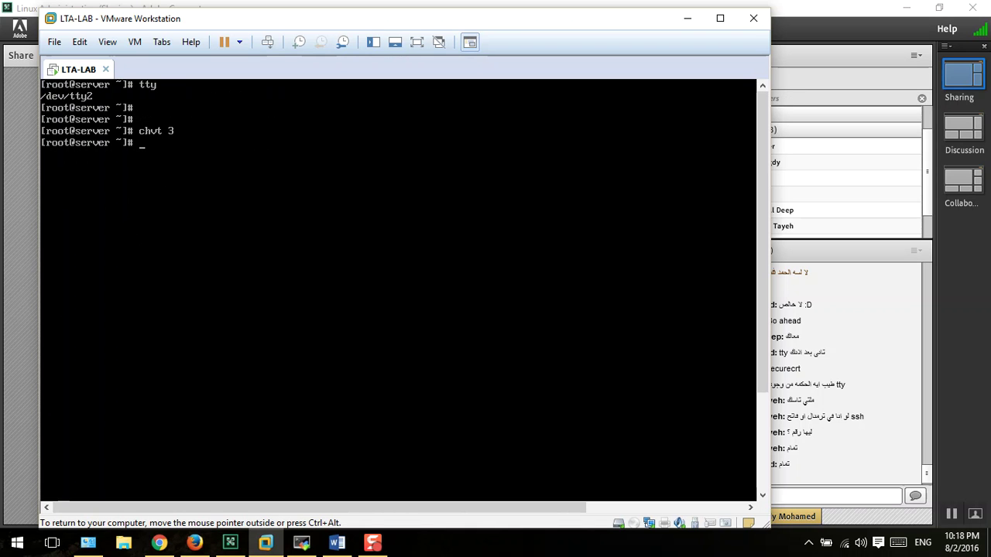
key("ctrl+alt+F3")
type("chv")
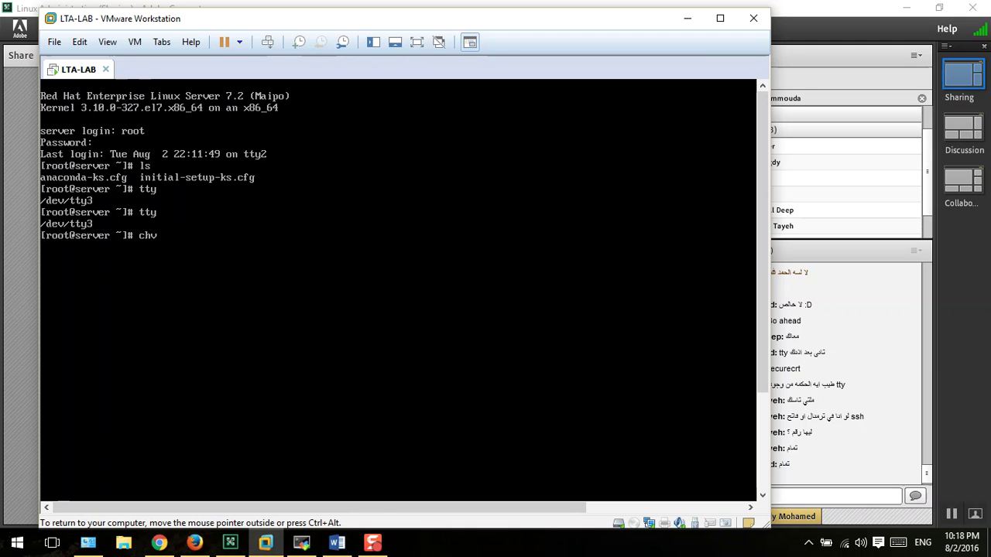
type("t 2")
key("Return")
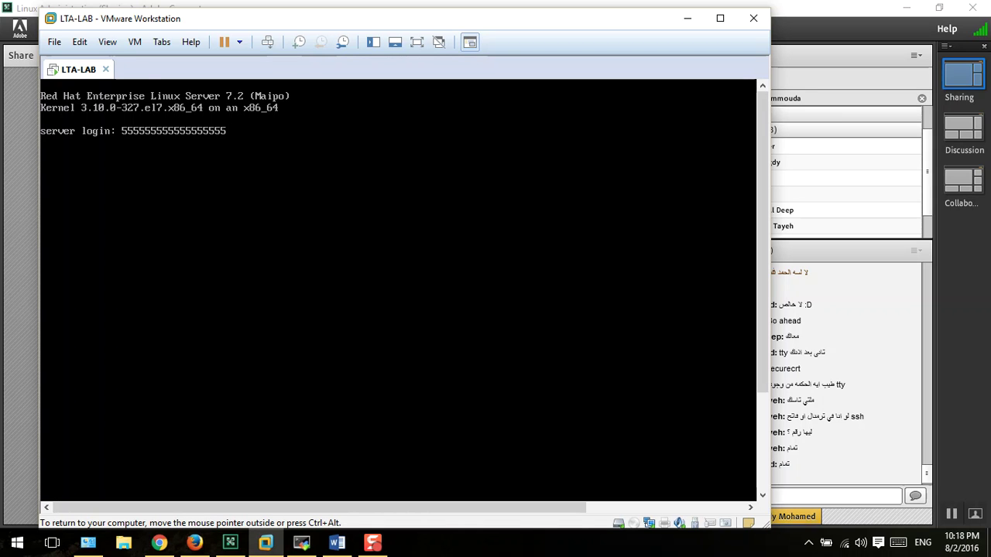
key("alt+F2")
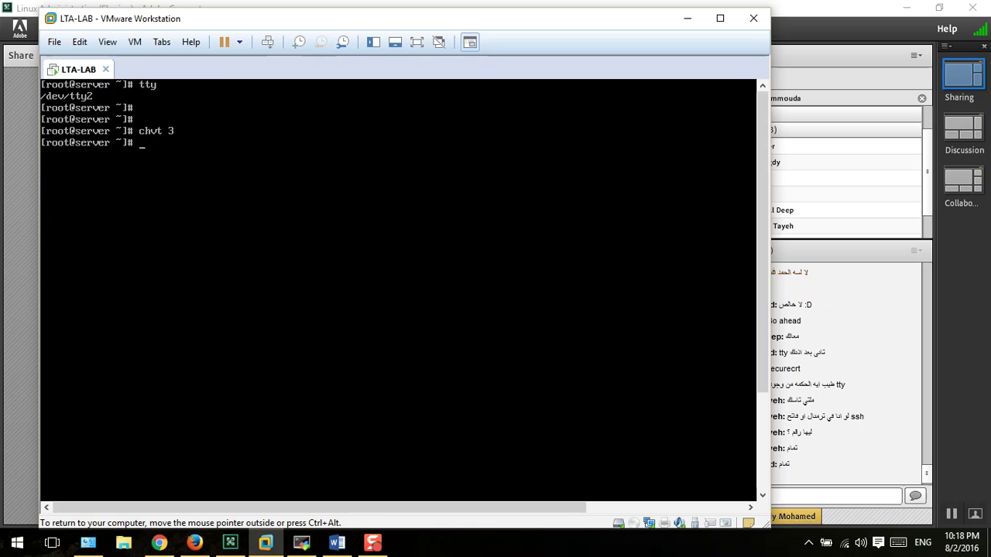
key("ctrl+alt")
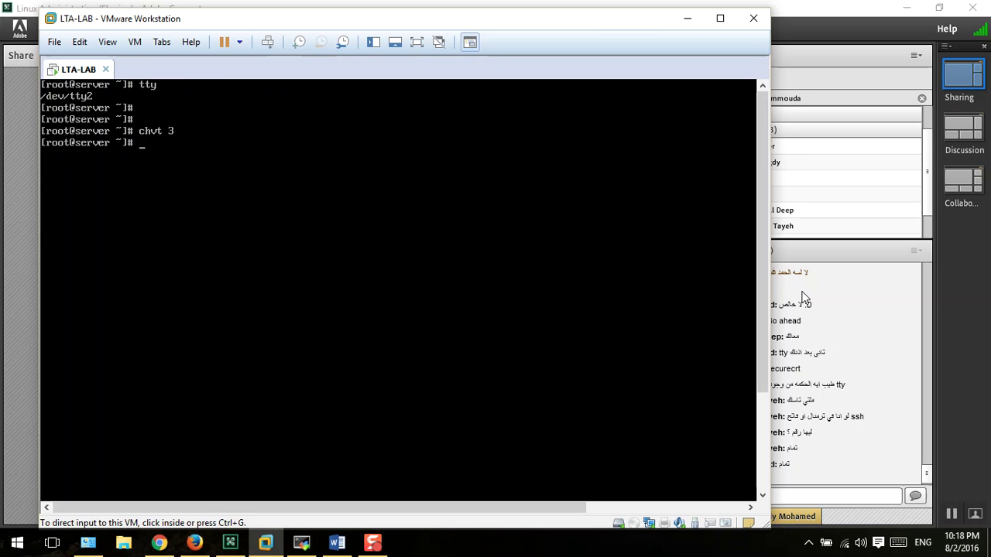
left_click(831, 303)
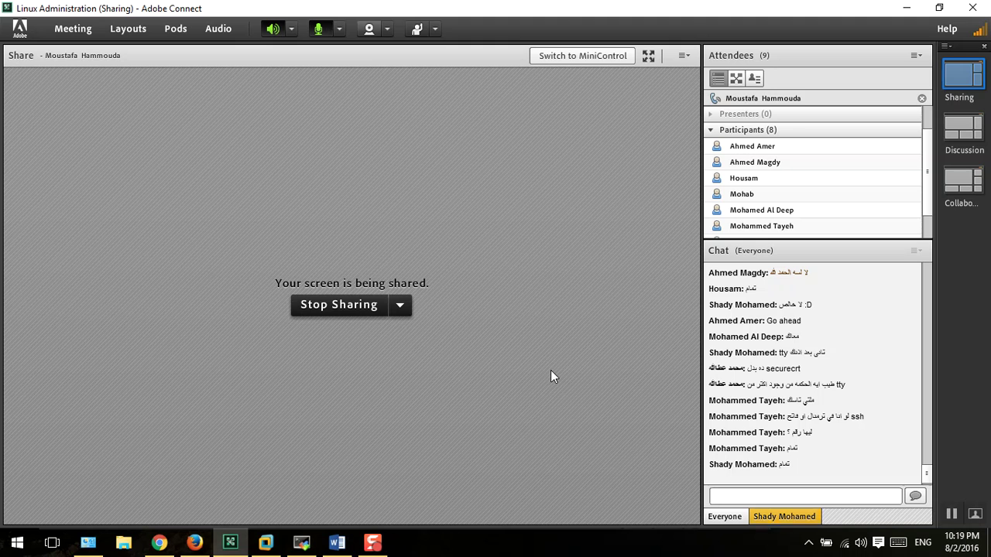
- Select and delete all earlier ink in Document1, then return to the Pen tool
left_click(337, 543)
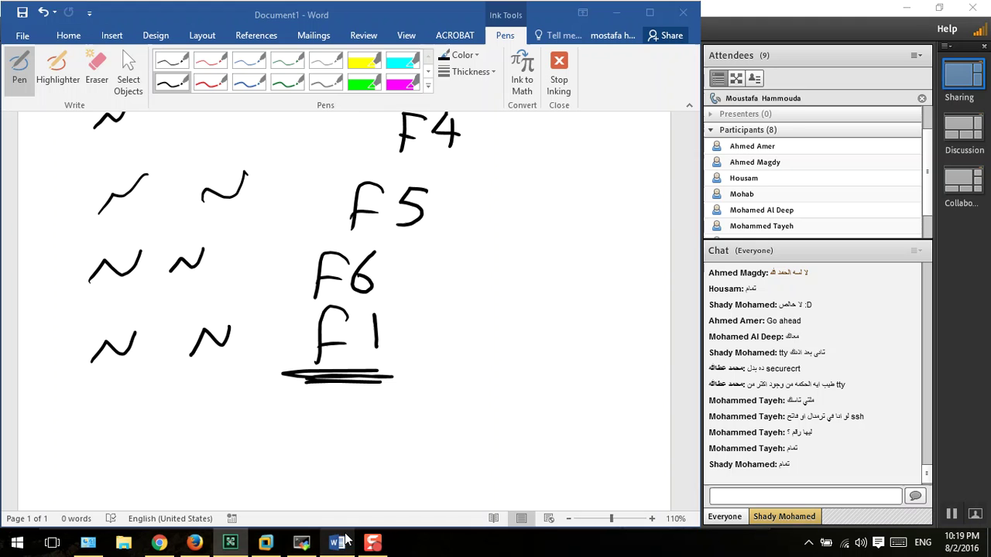
scroll(375, 436, "up", 5)
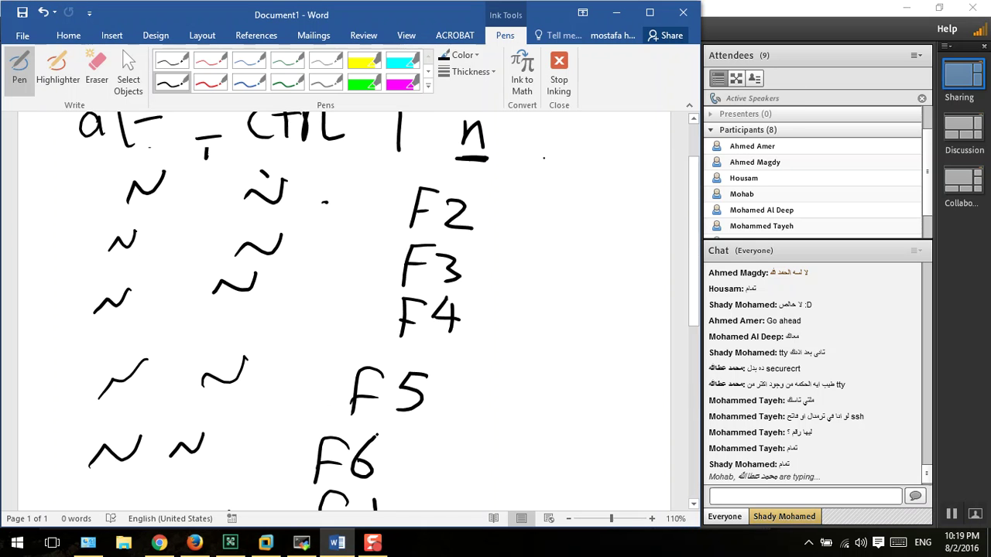
key("ctrl+a")
key("Delete")
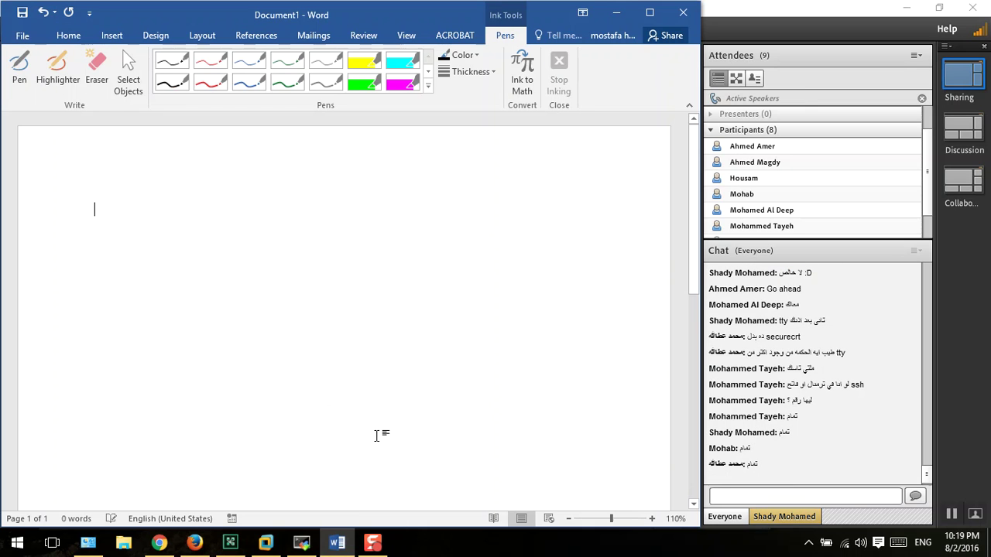
left_click(19, 68)
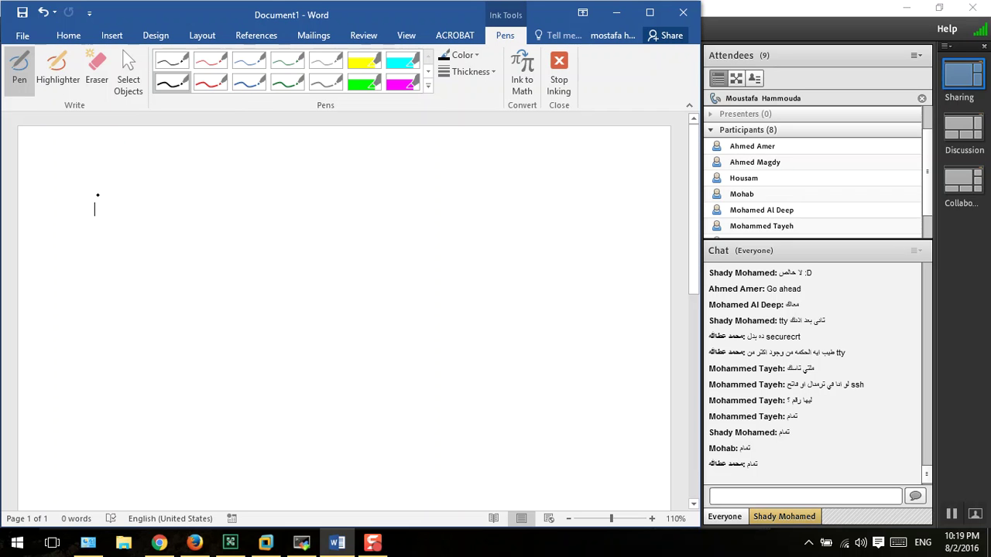
- Handwrite "root → super user" at the top of the page
mouse_move(96, 192)
left_mouse_down()
mouse_move(97, 231)
mouse_move(115, 211)
mouse_move(190, 195)
mouse_move(187, 222)
left_mouse_up()
mouse_move(248, 205)
left_mouse_down()
mouse_move(341, 204)
mouse_move(319, 222)
left_mouse_up()
mouse_move(359, 214)
left_mouse_down()
mouse_move(401, 207)
mouse_move(409, 196)
mouse_move(463, 203)
mouse_move(480, 173)
left_mouse_up()
mouse_move(360, 234)
left_mouse_down()
mouse_move(361, 245)
mouse_move(391, 232)
mouse_move(402, 259)
left_mouse_up()
left_click_drag(435, 243, 460, 249)
left_click_drag(465, 256, 499, 223)
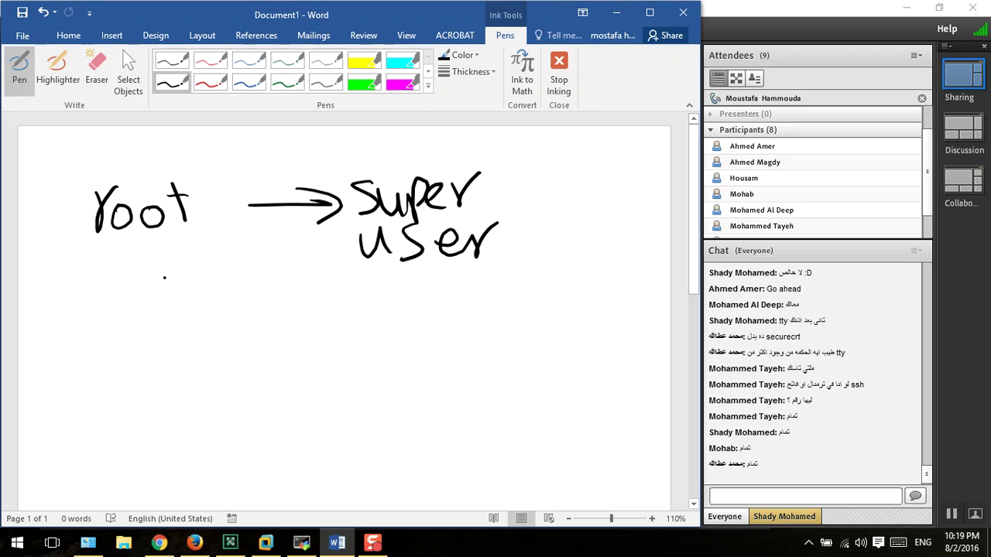
- Handwrite "normaluser → user" below the root line
mouse_move(81, 370)
left_mouse_down()
mouse_move(81, 398)
mouse_move(185, 370)
mouse_move(207, 388)
mouse_move(234, 389)
mouse_move(265, 370)
mouse_move(280, 393)
mouse_move(317, 389)
left_mouse_up()
mouse_move(322, 396)
left_mouse_down()
mouse_move(350, 364)
mouse_move(443, 387)
mouse_move(434, 400)
left_mouse_up()
left_click_drag(483, 370, 514, 395)
mouse_move(533, 365)
left_mouse_down()
mouse_move(544, 393)
mouse_move(574, 384)
mouse_move(587, 400)
left_mouse_up()
left_click_drag(591, 403, 613, 370)
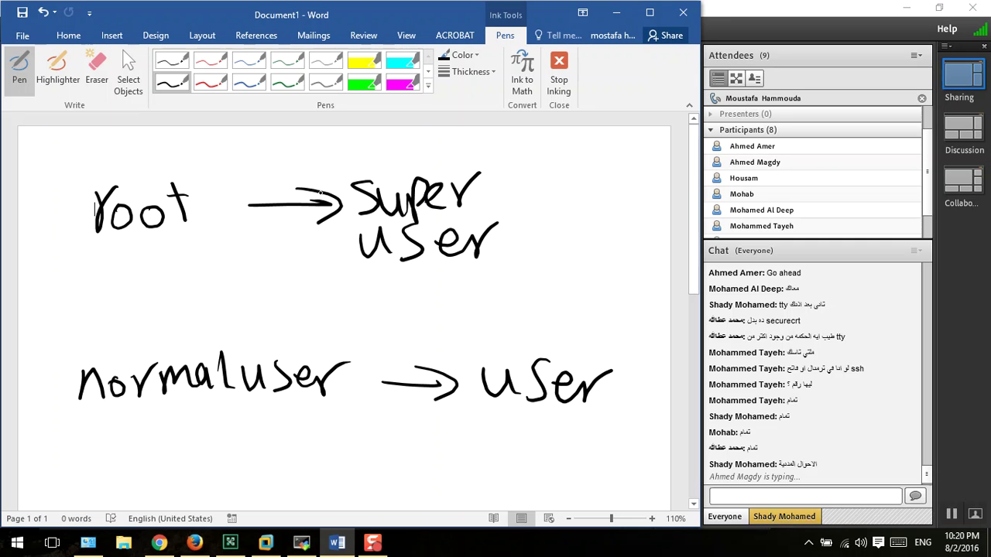
- Label the top arrow with ID, underline root, and add underlined circles beside super user
left_click_drag(153, 244, 192, 240)
left_click_drag(230, 149, 263, 144)
left_click_drag(242, 149, 246, 184)
left_click_drag(239, 186, 267, 184)
left_click_drag(279, 149, 280, 188)
mouse_move(276, 148)
left_mouse_down()
mouse_move(309, 166)
mouse_move(272, 189)
left_mouse_up()
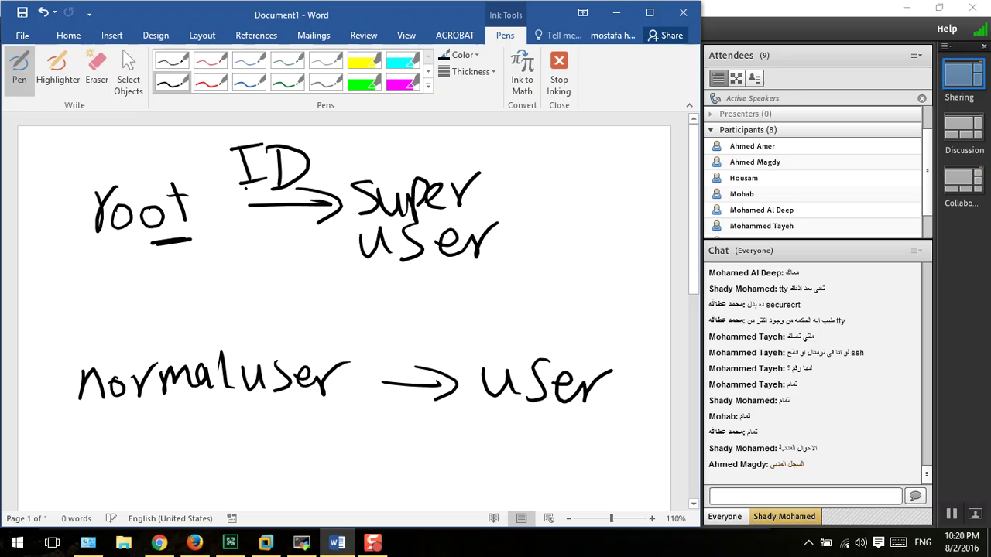
left_click_drag(188, 242, 213, 239)
left_click_drag(252, 200, 282, 203)
left_click_drag(165, 242, 148, 241)
mouse_move(542, 199)
left_mouse_down()
mouse_move(539, 221)
mouse_move(542, 203)
mouse_move(569, 185)
mouse_move(534, 178)
left_mouse_up()
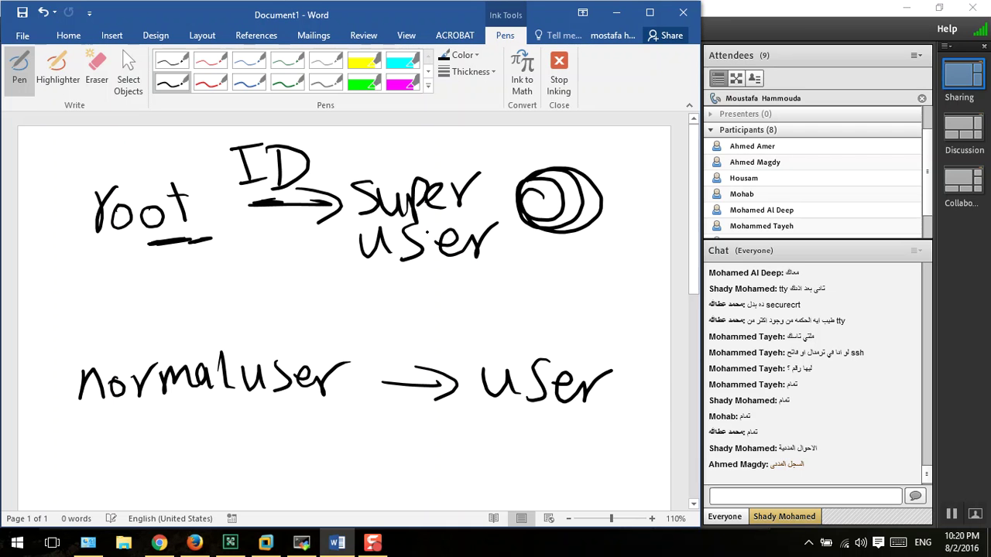
left_click_drag(535, 243, 578, 248)
left_click_drag(517, 250, 553, 251)
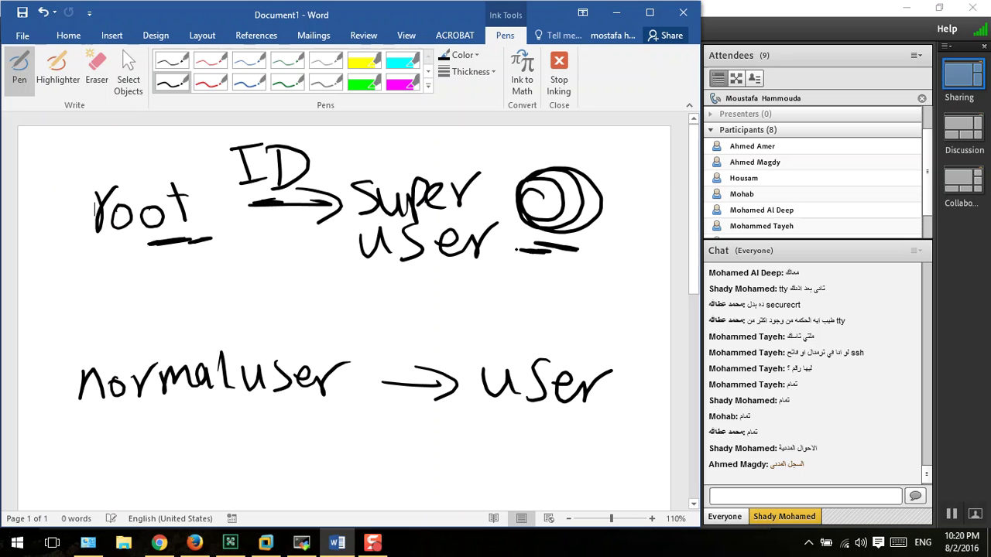
- Write 1000 beneath normaluser, erasing a mistaken ≤ sign and redrawing it as ≥
scroll(501, 250, "down", 1)
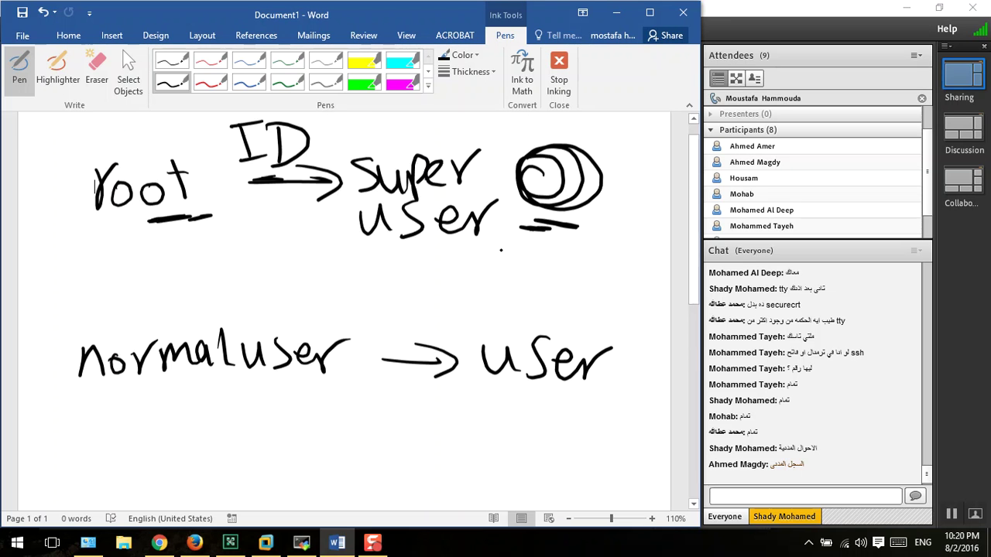
scroll(501, 250, "down", 3)
mouse_move(230, 268)
left_mouse_down()
mouse_move(236, 319)
mouse_move(264, 292)
mouse_move(337, 289)
left_mouse_up()
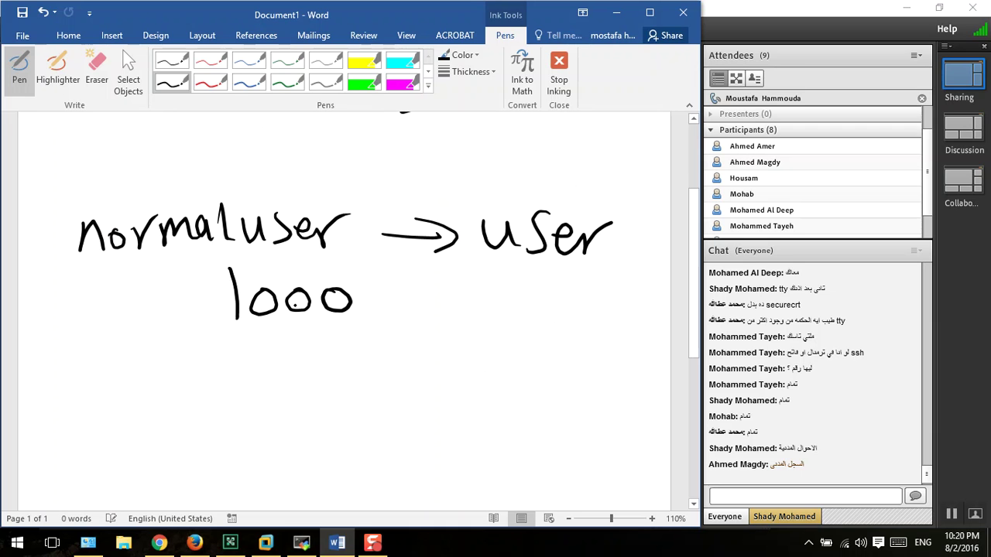
mouse_move(203, 269)
left_mouse_down()
mouse_move(178, 324)
mouse_move(219, 331)
left_mouse_up()
left_click_drag(142, 327, 226, 348)
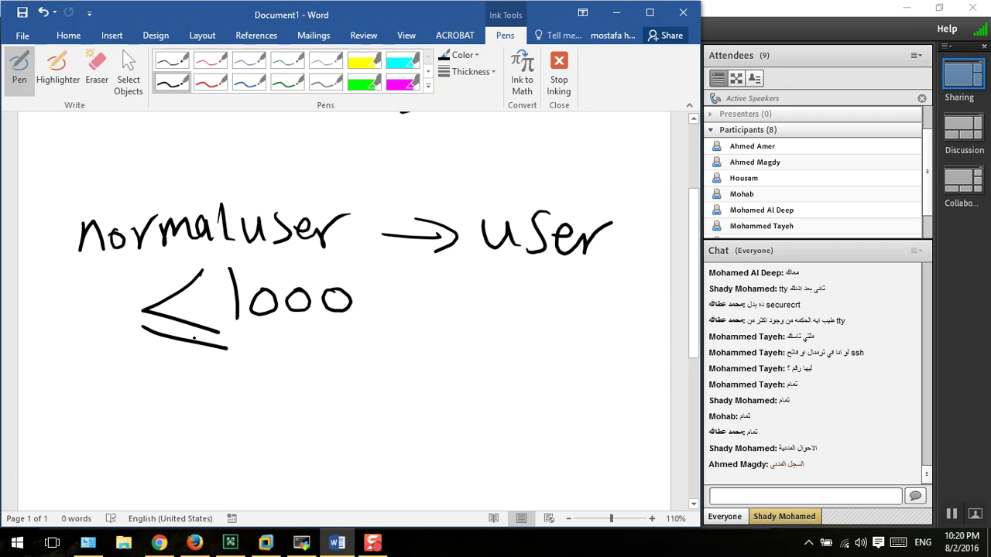
left_click_drag(216, 301, 240, 300)
left_click(97, 69)
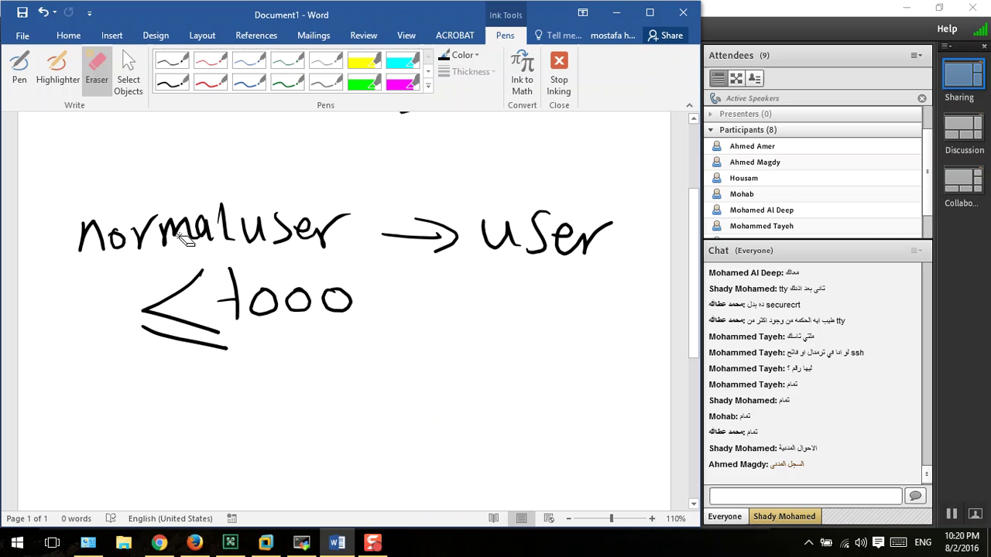
left_click_drag(195, 283, 194, 369)
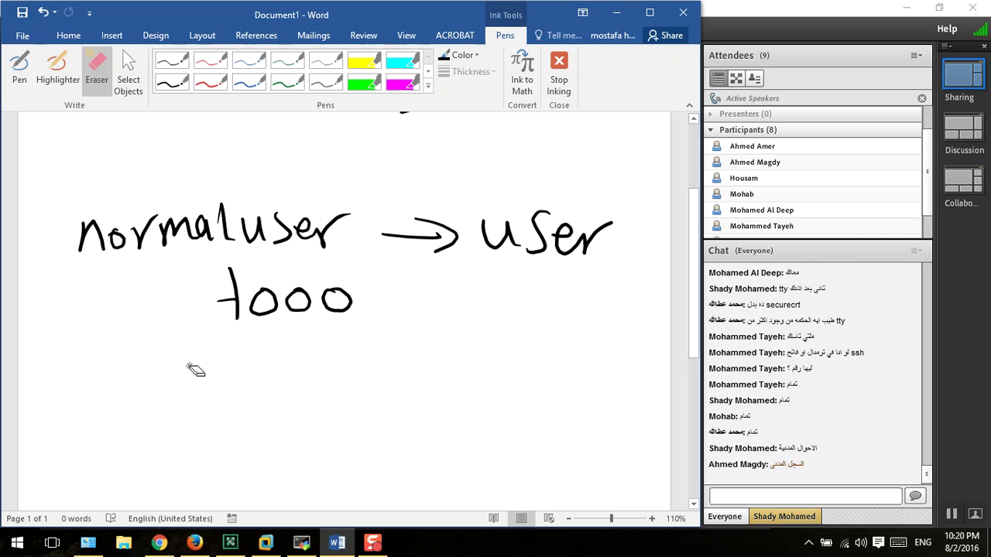
left_click(8, 56)
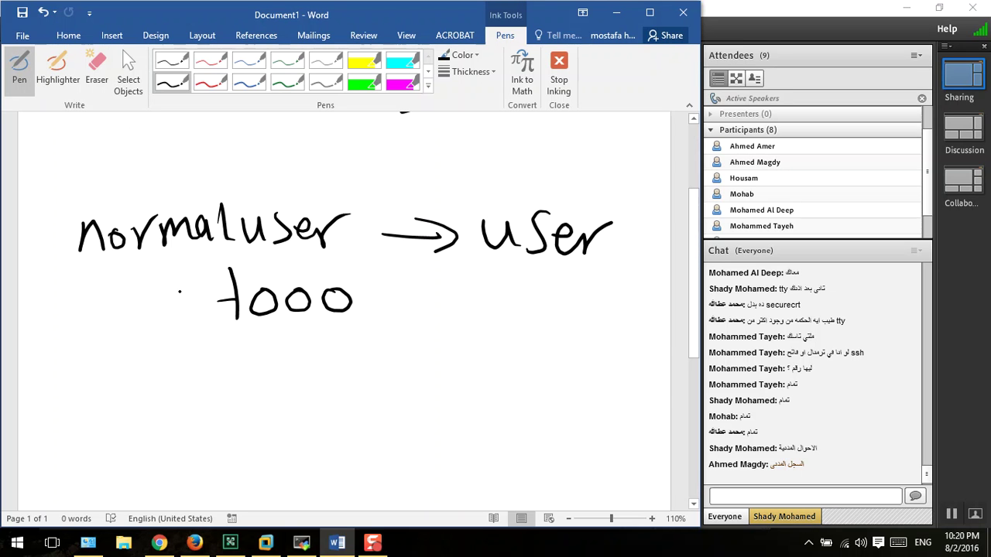
left_click_drag(139, 285, 153, 333)
left_click_drag(214, 313, 158, 352)
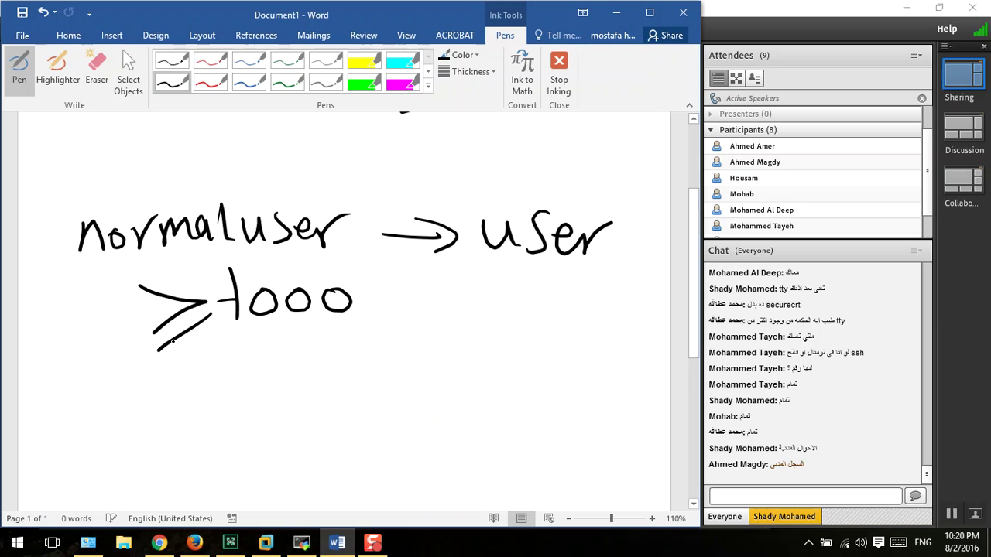
- Handwrite "user ID" to the left of ≥ 1000 and underline the 1
left_click_drag(36, 305, 68, 341)
mouse_move(86, 308)
left_mouse_down()
mouse_move(70, 339)
mouse_move(119, 327)
mouse_move(138, 305)
left_mouse_up()
left_click_drag(62, 358, 87, 354)
mouse_move(76, 356)
left_mouse_down()
mouse_move(78, 386)
mouse_move(94, 384)
left_mouse_up()
left_click_drag(91, 358, 99, 401)
left_click_drag(273, 334, 240, 337)
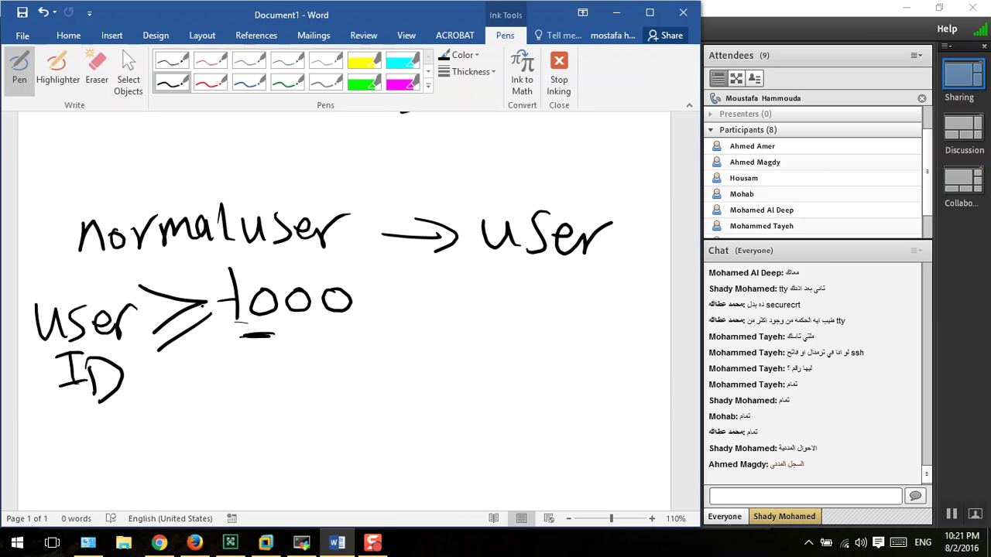
- Ink an arrow down from root and three X marks after 1000
scroll(216, 304, "up", 4)
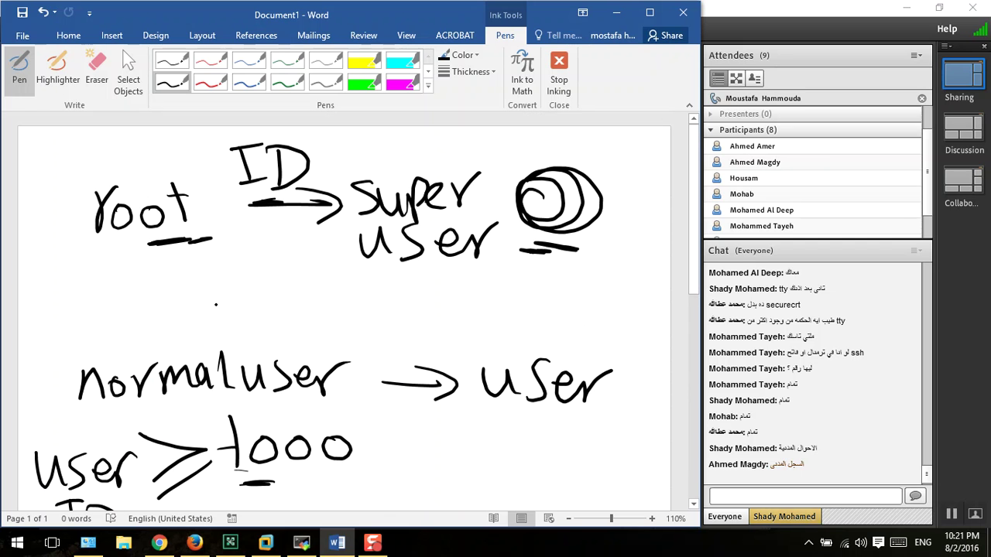
mouse_move(209, 246)
left_mouse_down()
mouse_move(236, 240)
mouse_move(212, 297)
mouse_move(295, 239)
left_mouse_up()
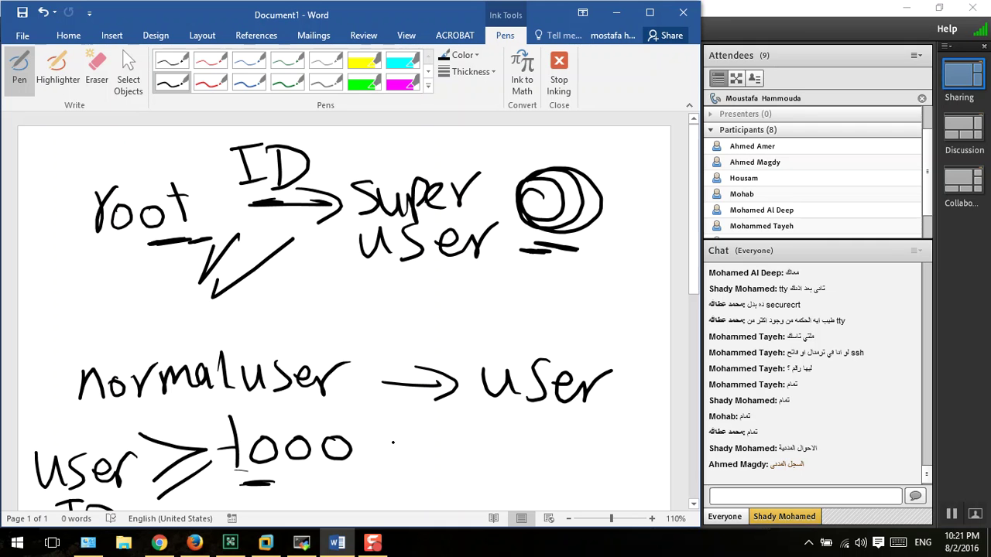
left_click_drag(438, 422, 397, 473)
left_click_drag(404, 426, 432, 474)
left_click_drag(462, 425, 470, 449)
left_click_drag(489, 422, 456, 472)
left_click_drag(460, 429, 491, 477)
left_click_drag(551, 428, 520, 472)
left_click_drag(517, 425, 552, 468)
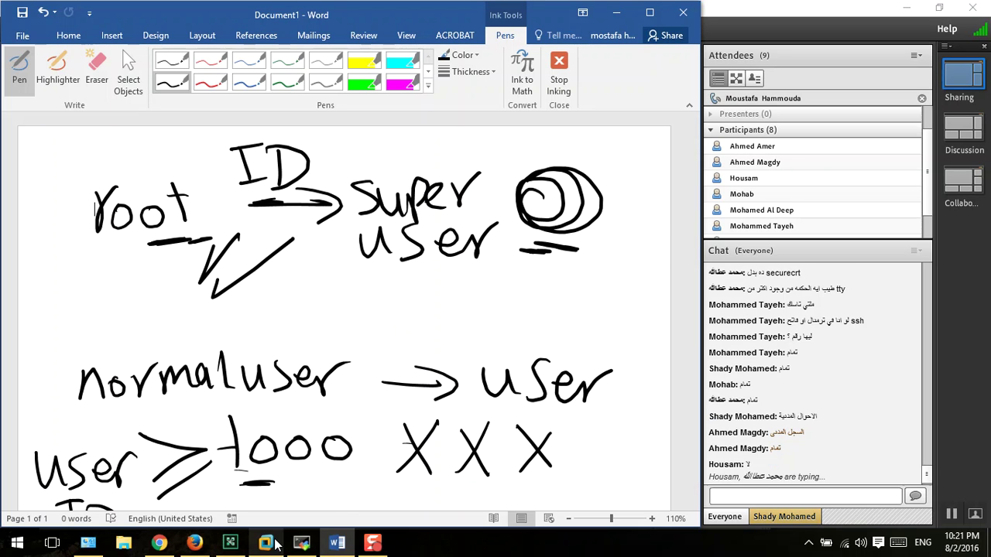
- Glance at the MobaXterm terminal, minimize it, and bring the LTA-LAB VM window forward
left_click(302, 542)
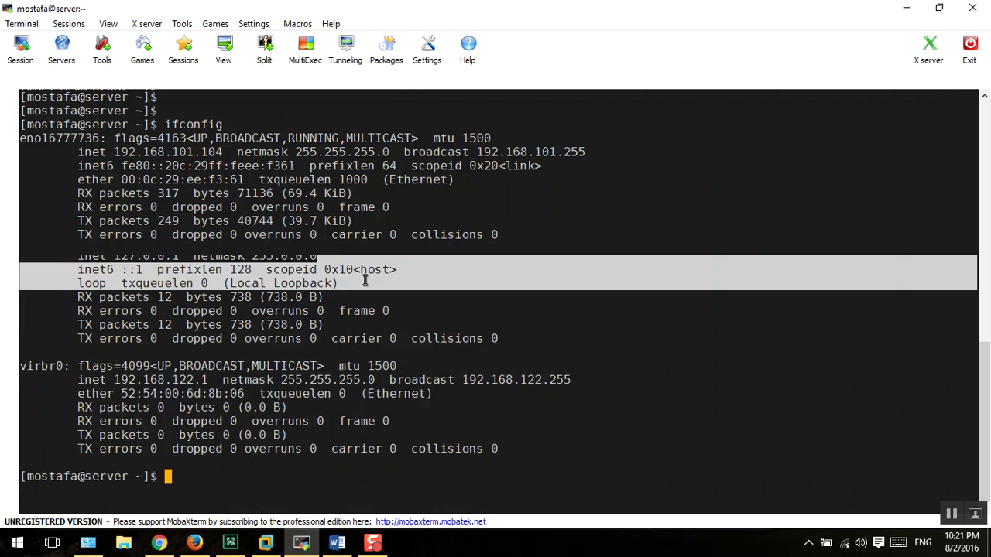
left_click(367, 288)
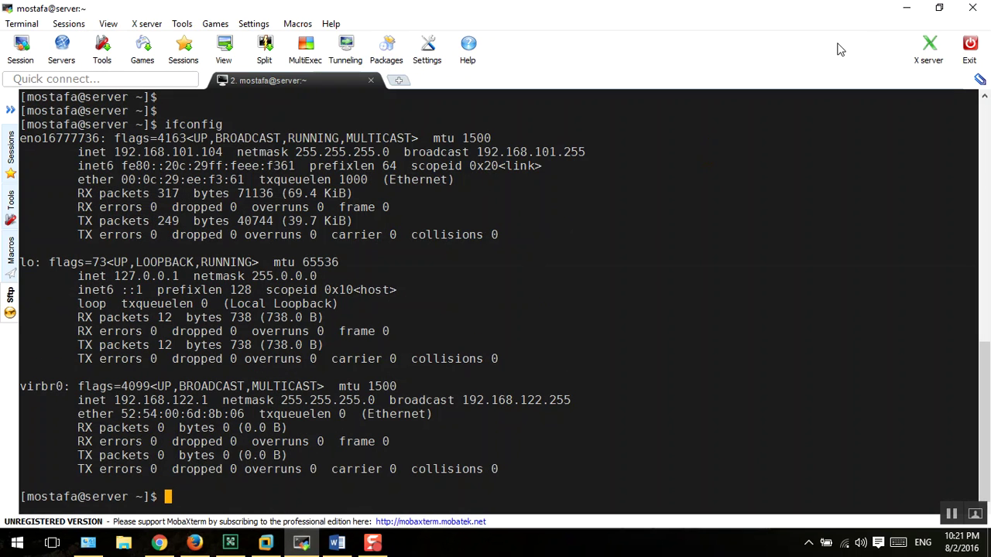
left_click(904, 7)
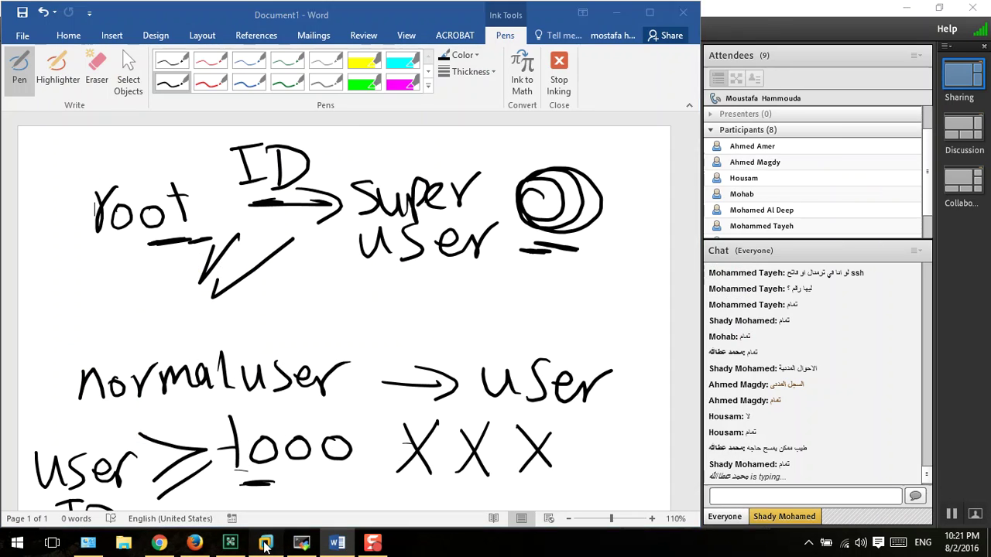
left_click(266, 543)
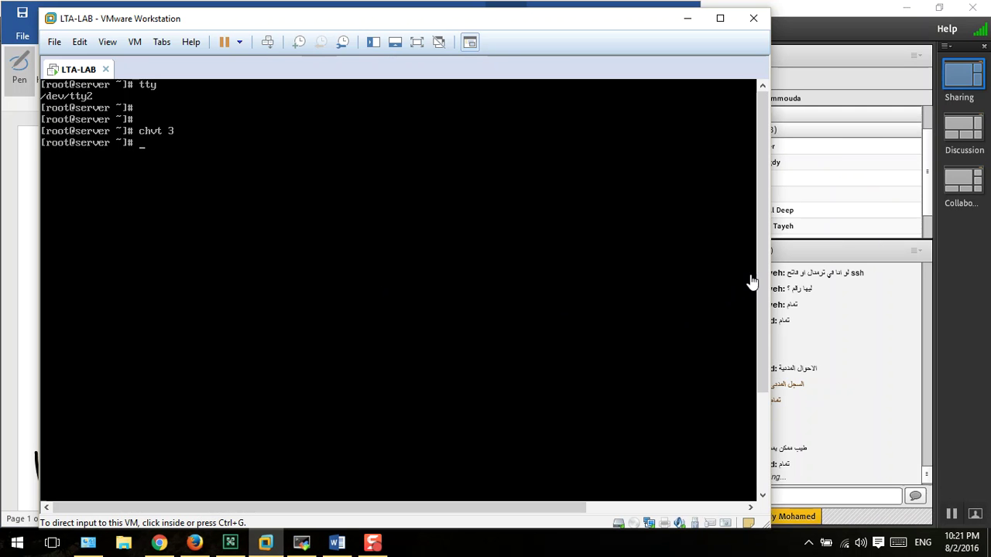
- Narrow the VM window, clear the console, and run id to show root's uid=0
left_click_drag(771, 264, 642, 265)
left_click(395, 241)
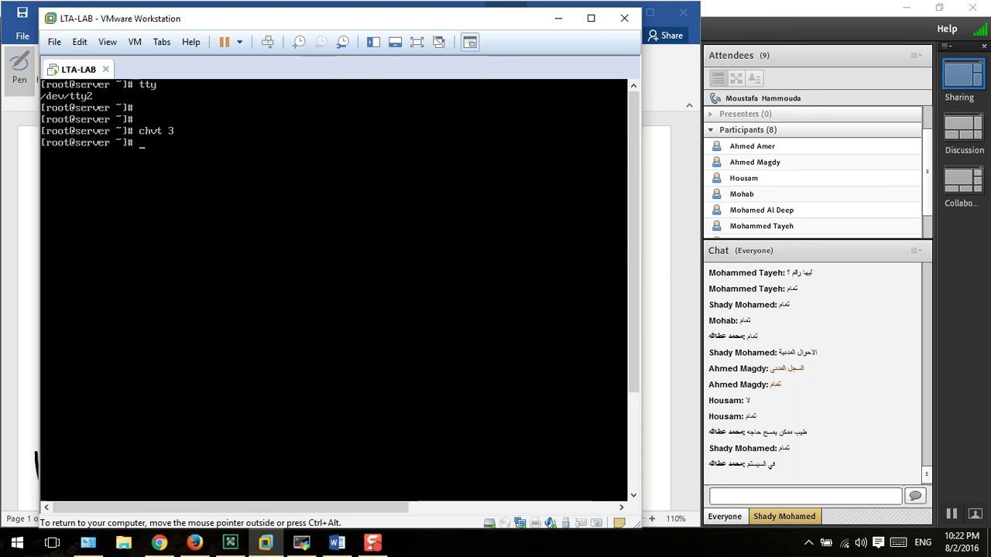
key("ctrl+l")
key("Return")
key("Return")
key("Return")
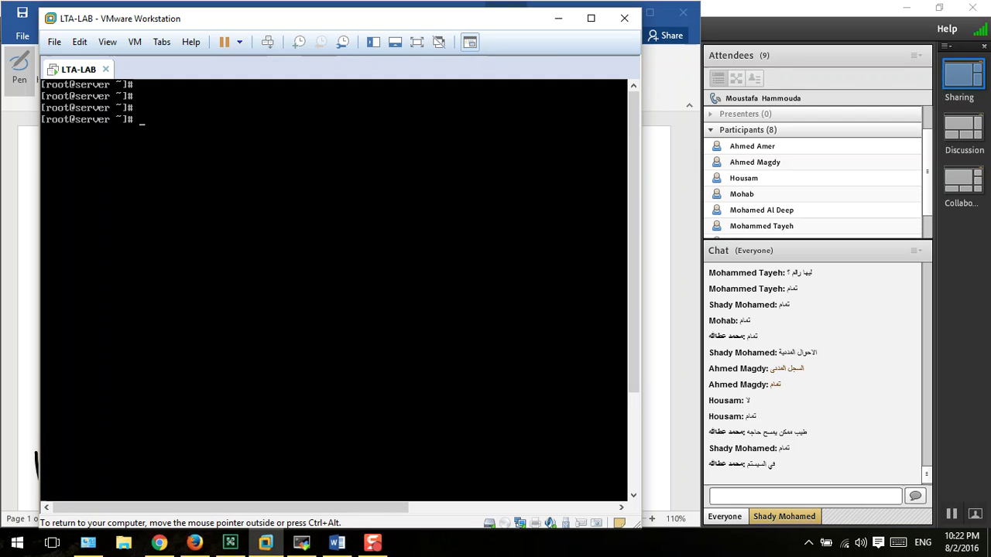
type("id")
key("Return")
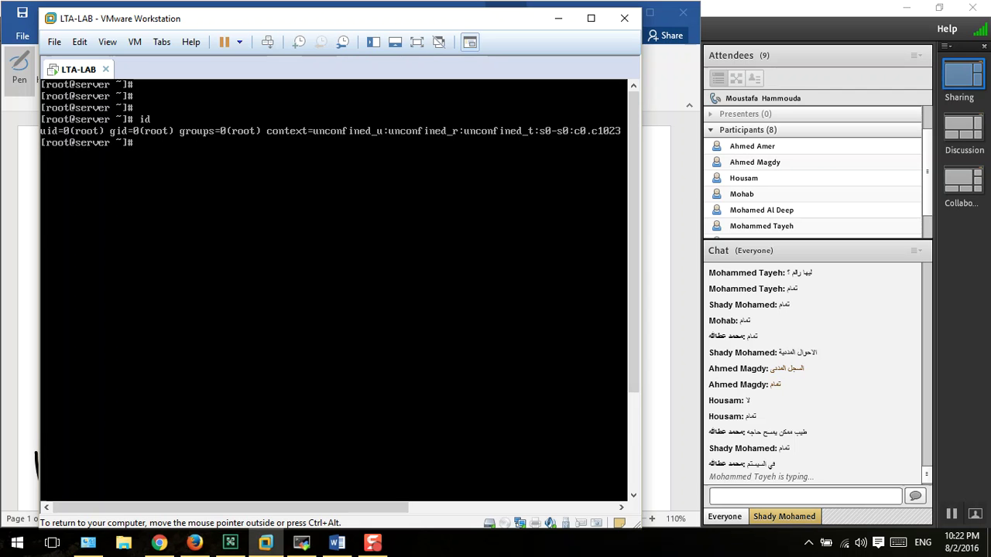
key("ctrl+alt")
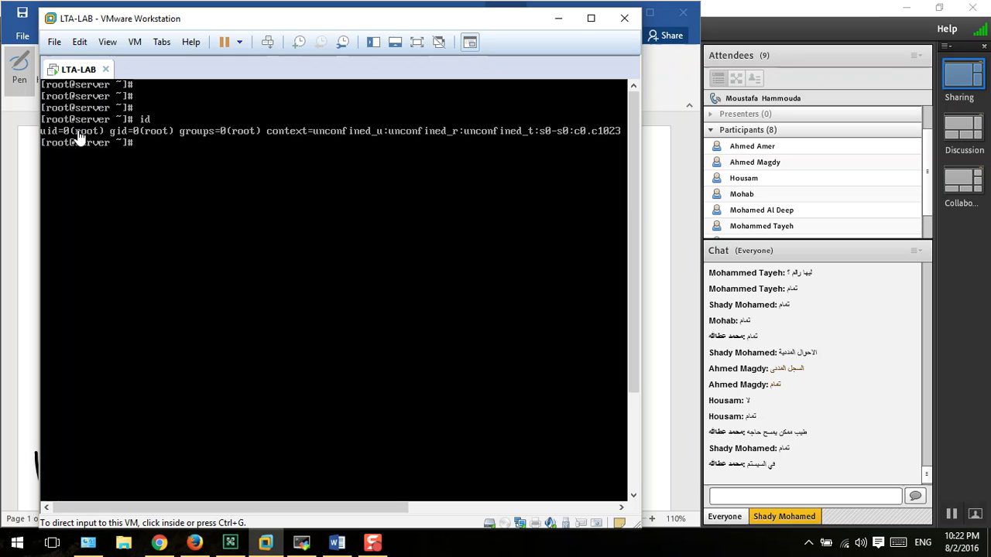
- Run 'id mostafa' to show uid=1000 and wheel group membership
left_click(95, 165)
type("i")
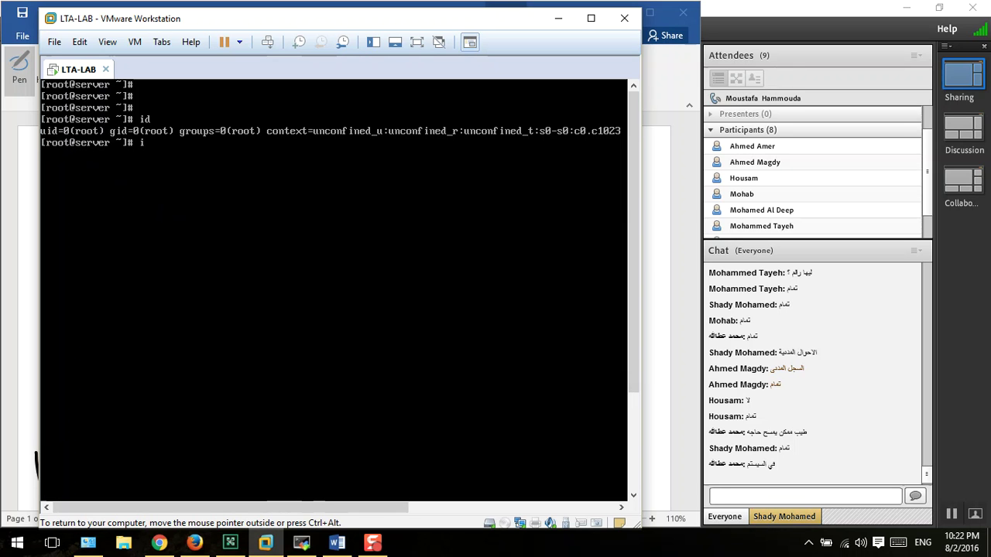
type("d mostafa")
key("Return")
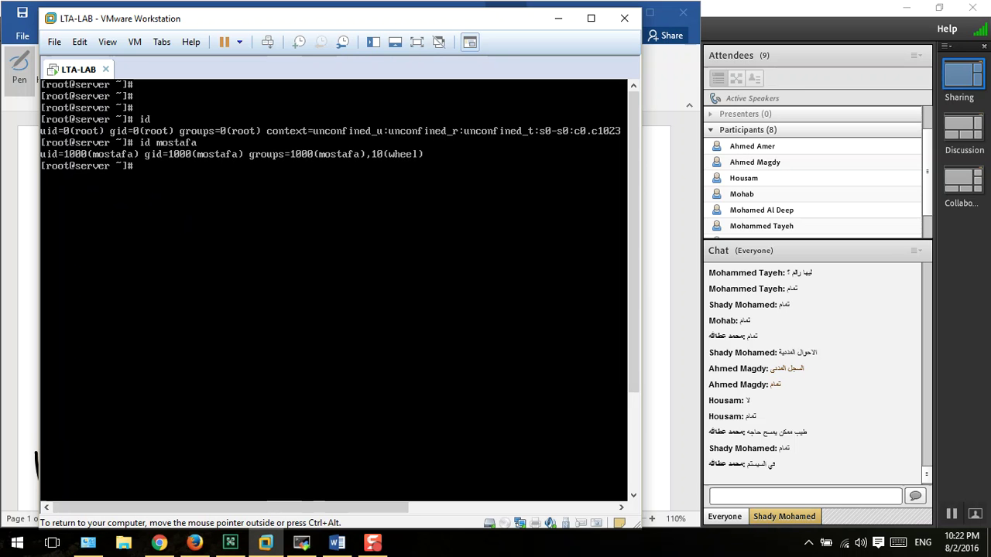
key("ctrl+alt")
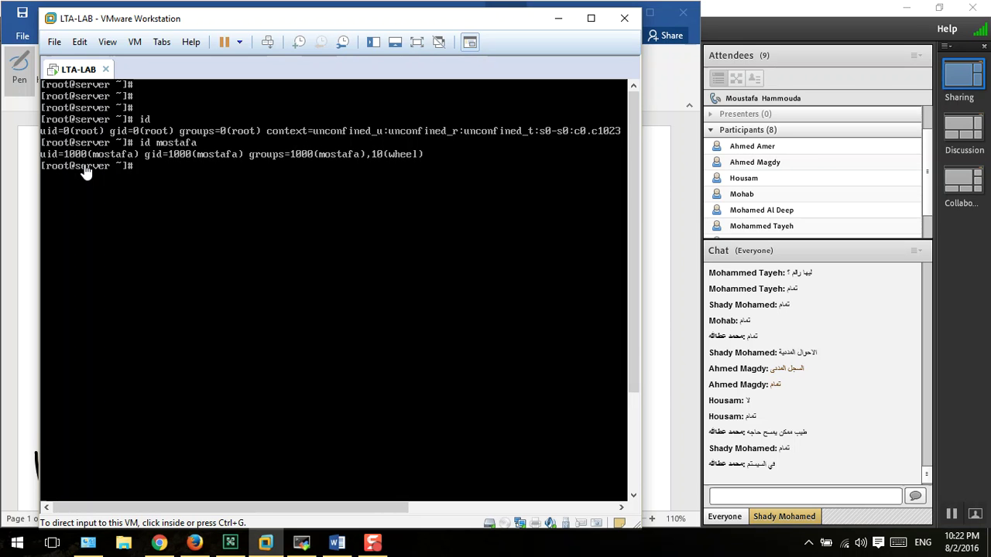
- Run date and cal to show the current date and this month's calendar
left_click(218, 210)
key("Return")
key("Return")
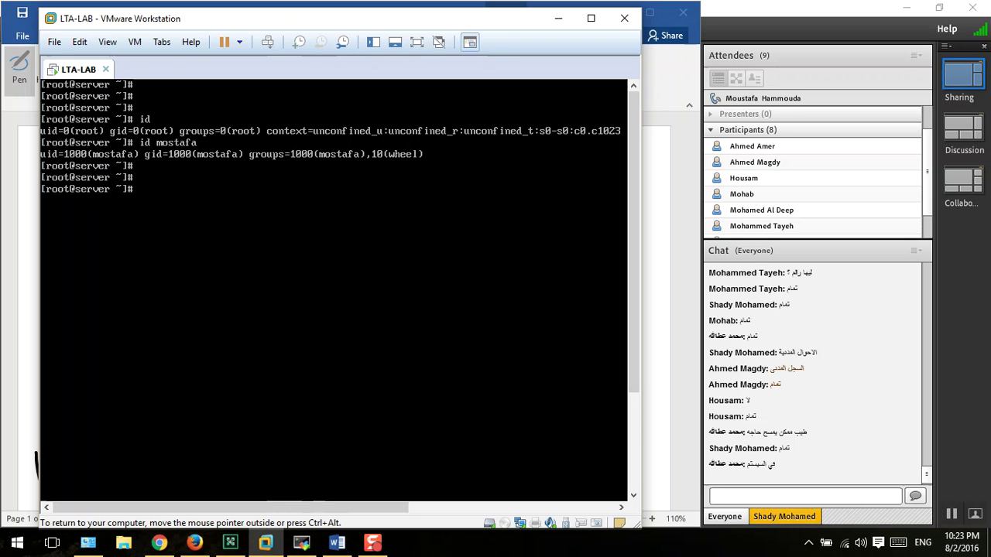
type("date")
key("Return")
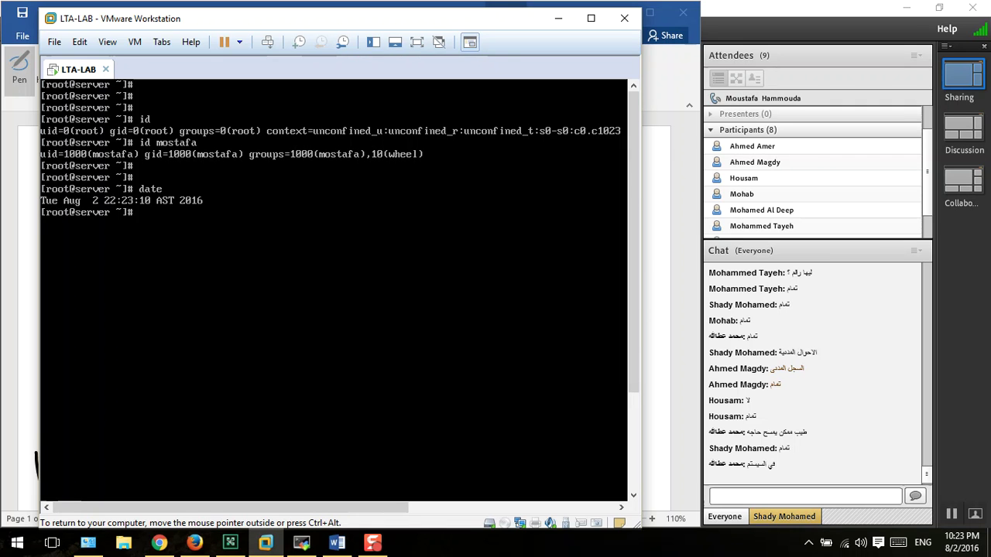
type("cal")
key("Return")
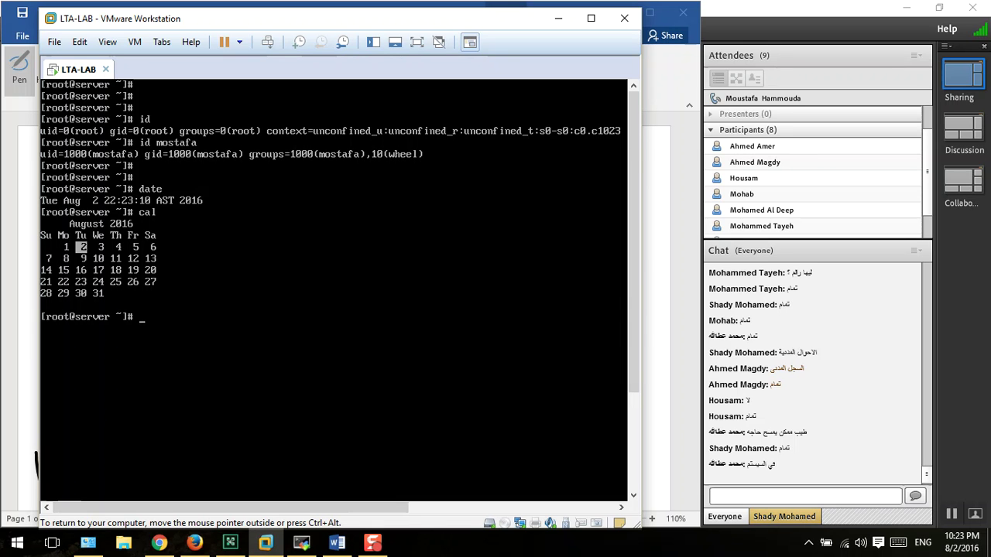
- Show the September 2016 and full 2016 calendars, then clear the console
type("cal 9 2016")
key("Return")
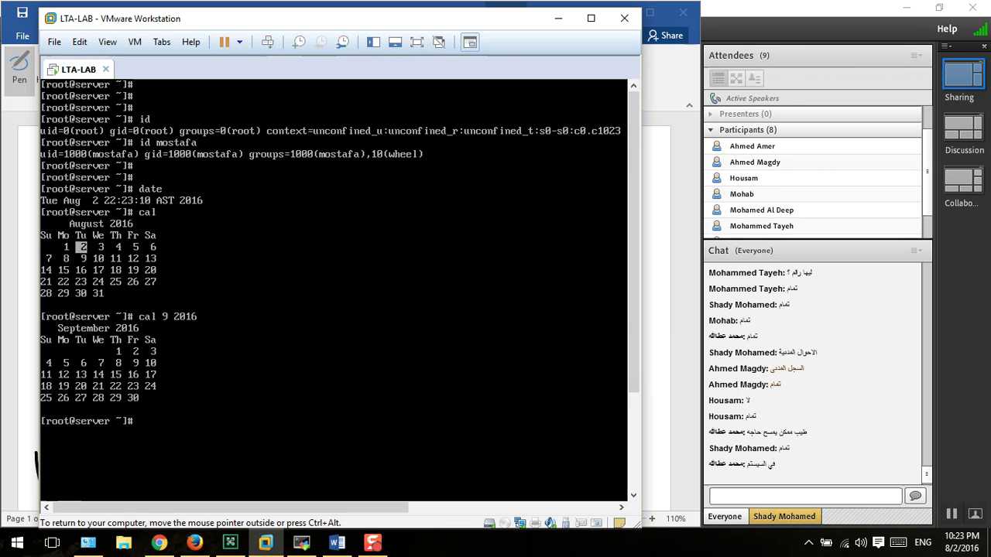
type("cal 2016")
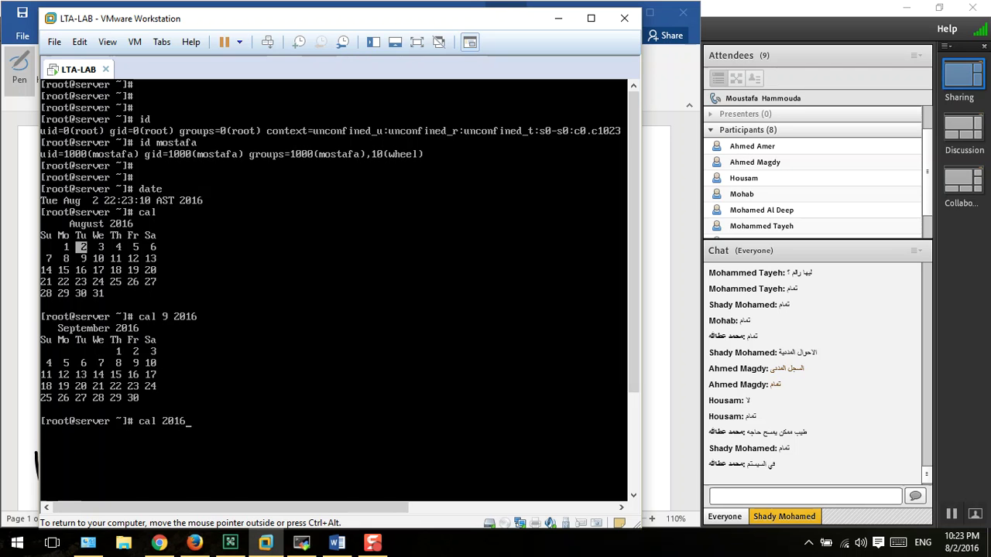
key("Return")
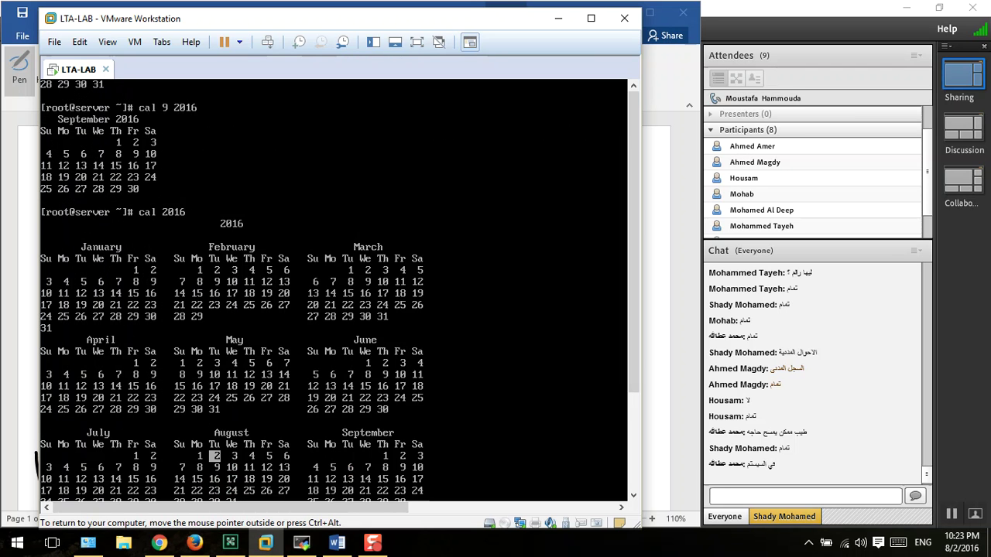
key("Return")
key("Return")
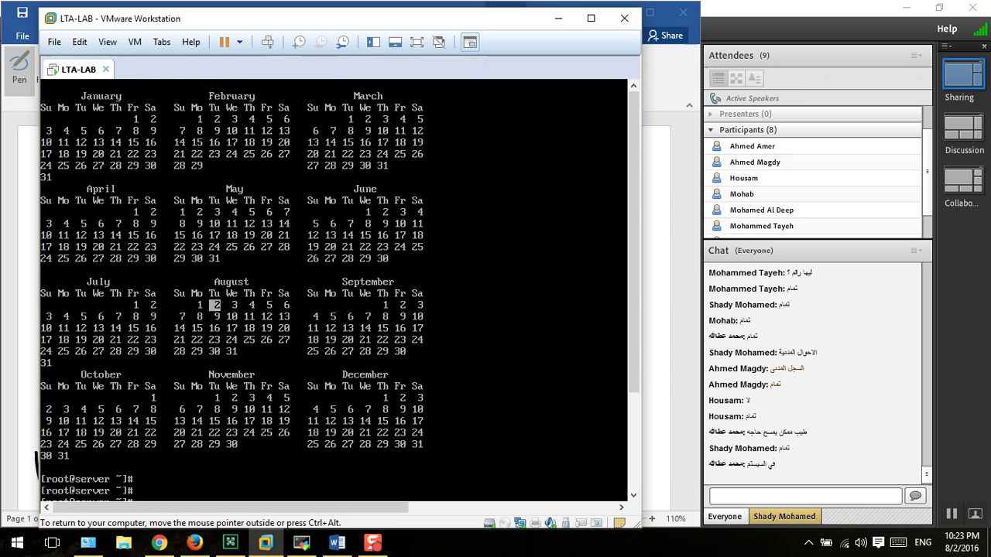
key("ctrl+l")
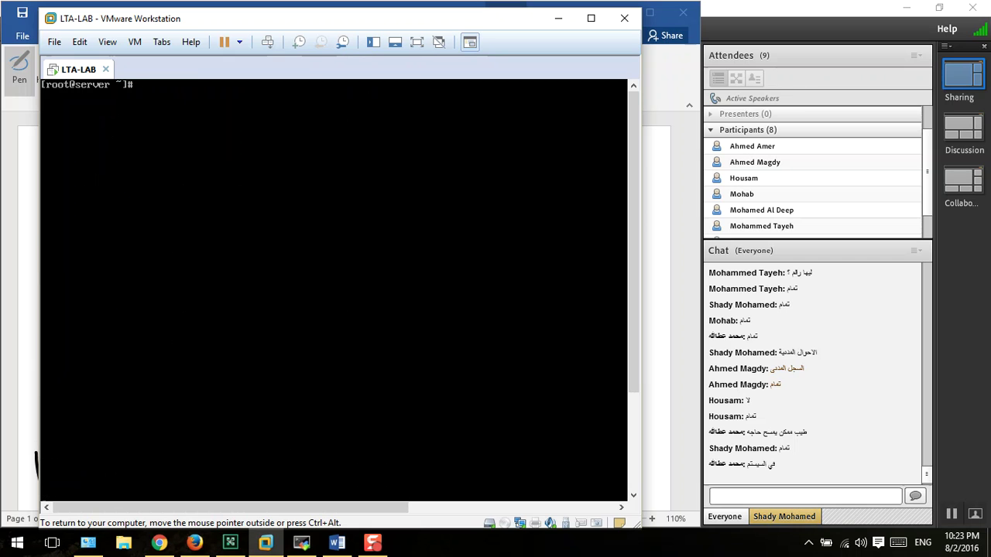
- Display calendars with cal, 'cal 9 2015' and 'cal 2017'
type("cal")
key("Return")
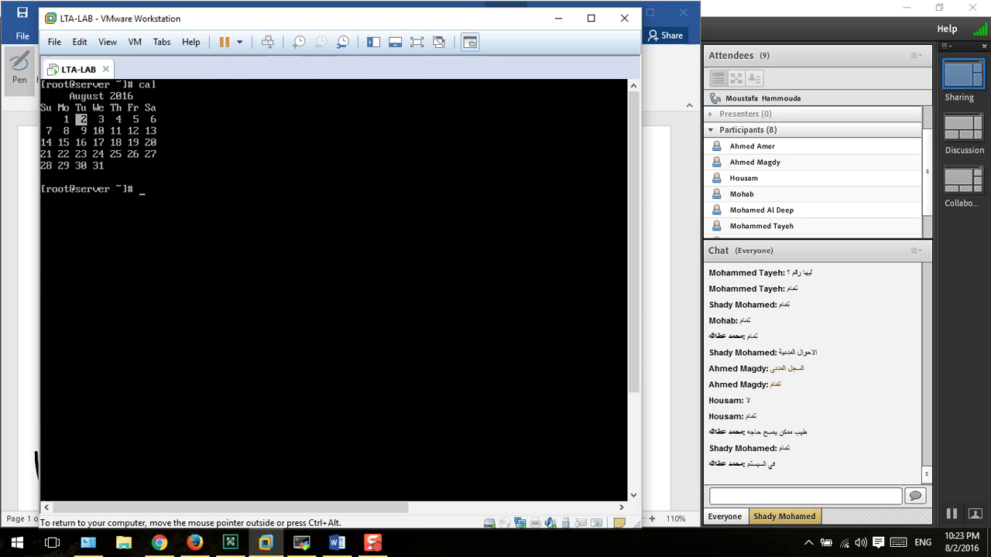
type("cal 9 2015")
key("Return")
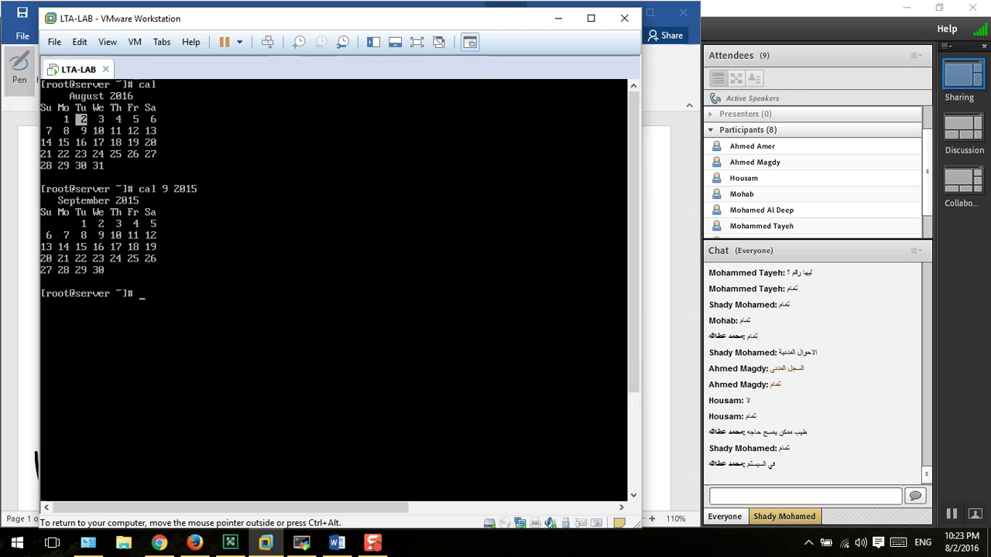
type("cal 2017")
key("Return")
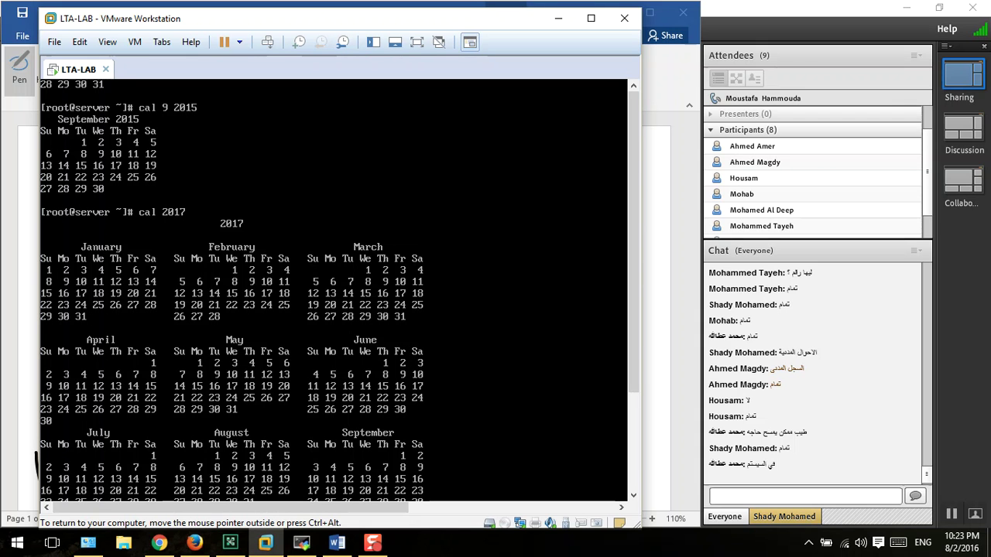
- Clear the screen, fail 'su - student' (no such user), and recall the command without 'student'
key("ctrl+l")
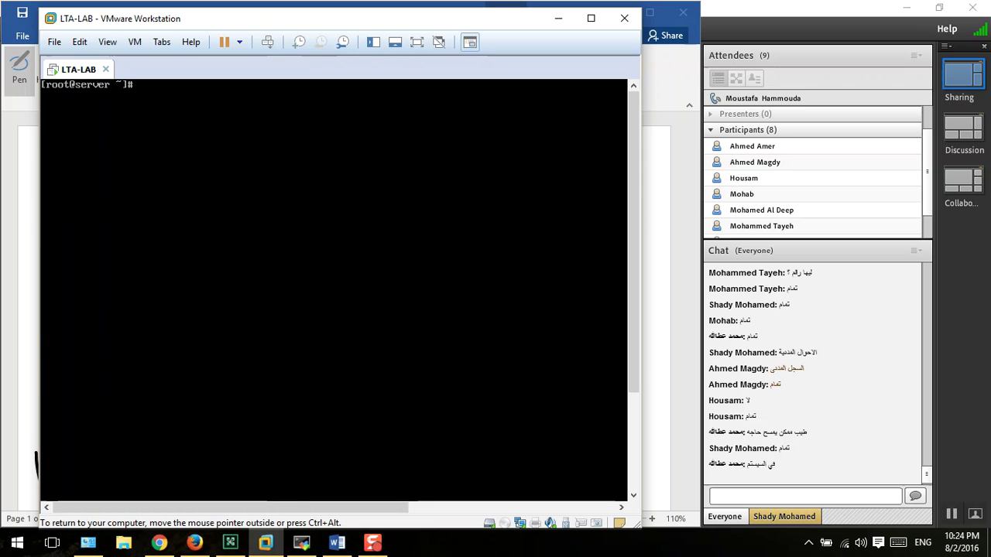
key("Return")
key("Return")
key("Return")
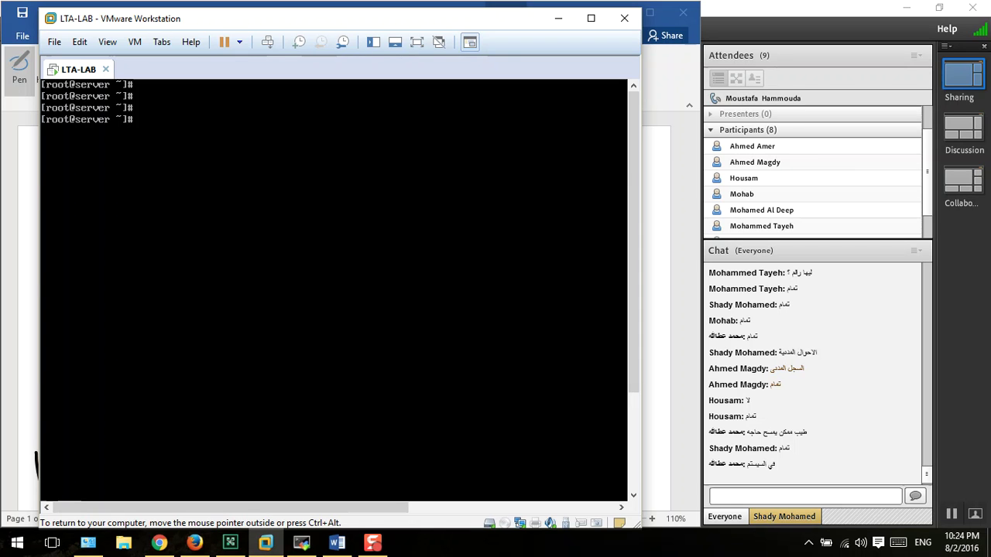
type("su -")
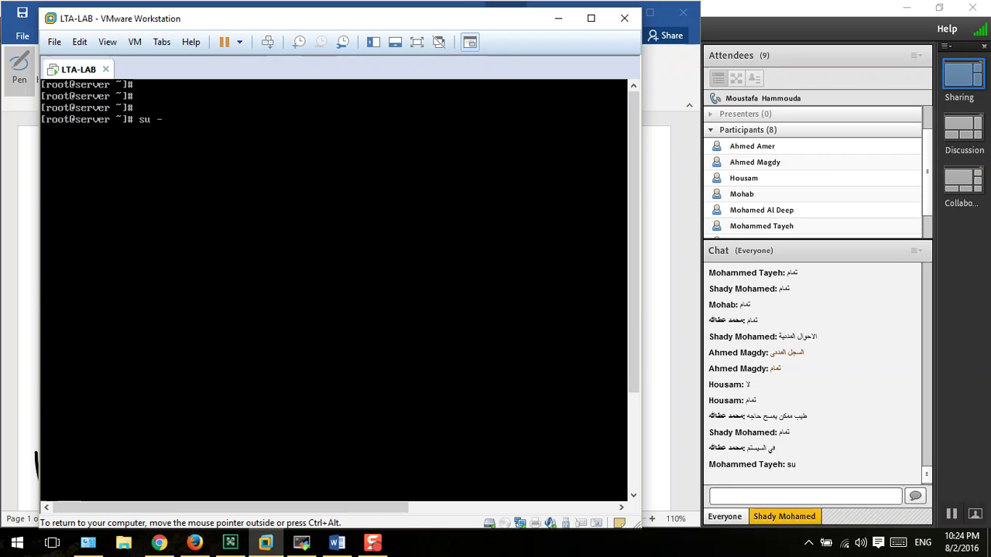
type(" student")
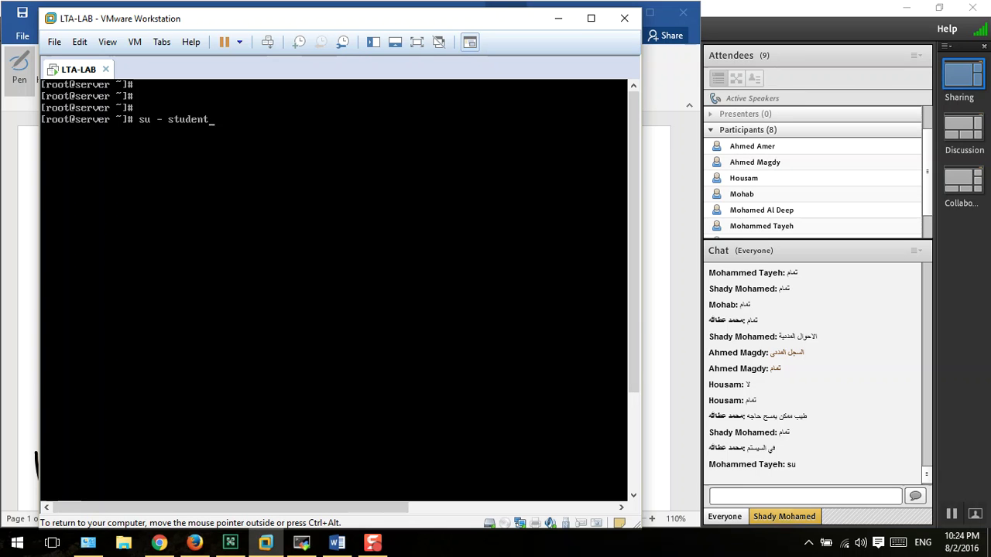
key("Return")
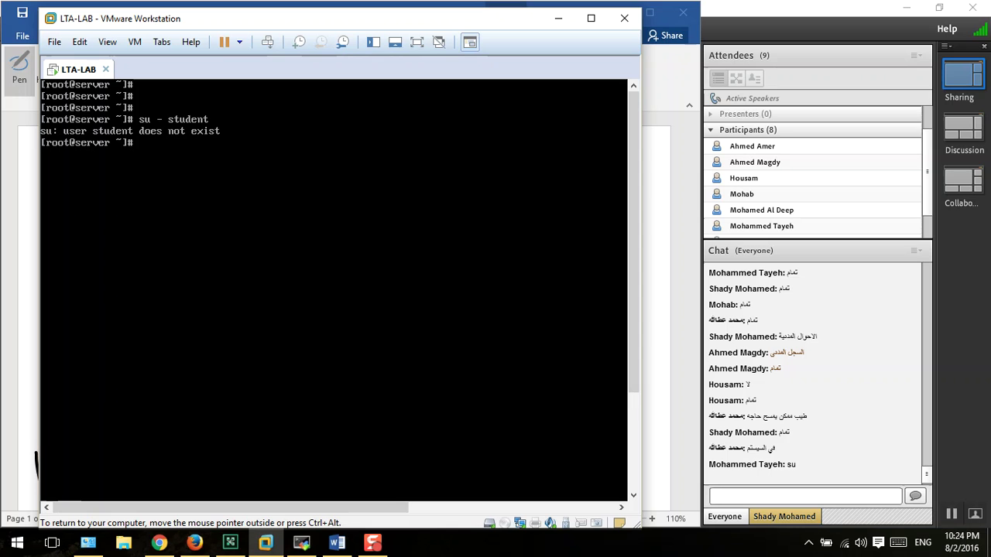
key("Up")
key("BackSpace")
key("BackSpace")
key("BackSpace")
key("BackSpace")
key("BackSpace")
key("BackSpace")
key("BackSpace")
key("ctrl+l")
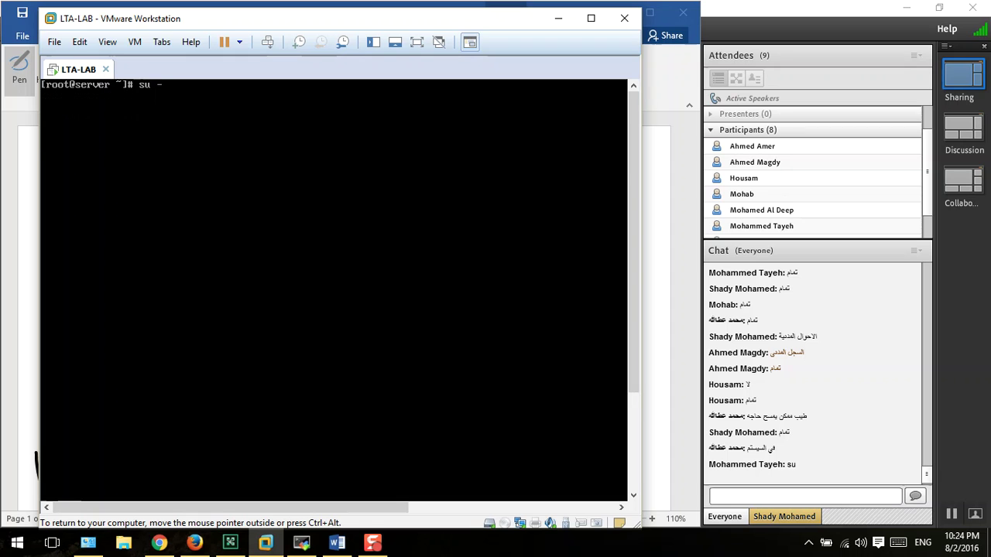
- Complete the command as 'su - mostafa' to log in as mostafa
type("mostafa")
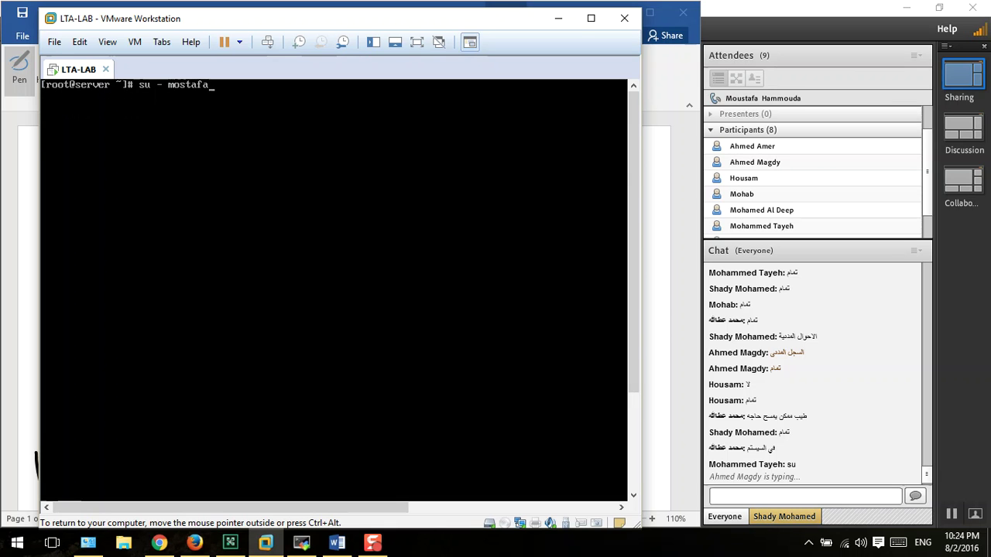
key("Return")
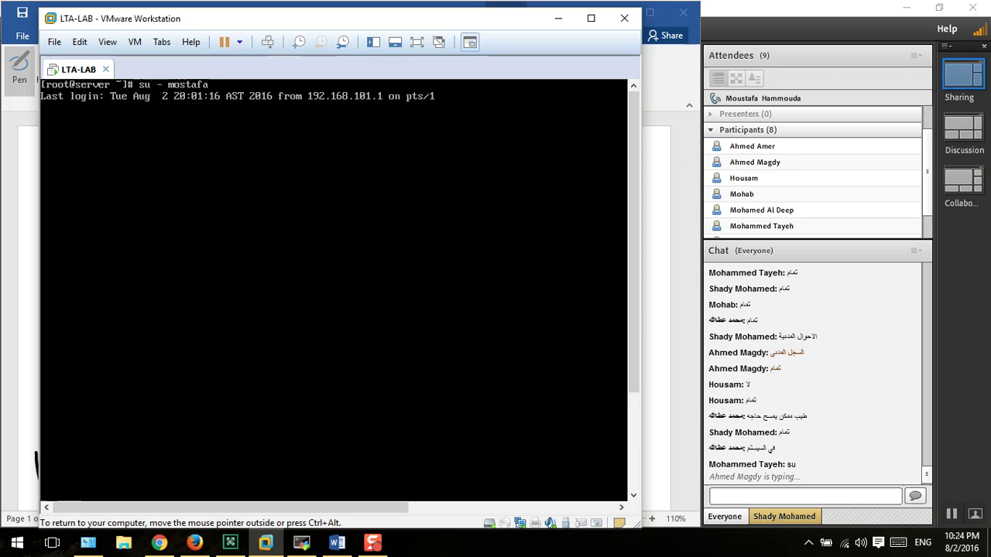
key("Return")
key("Return")
key("Return")
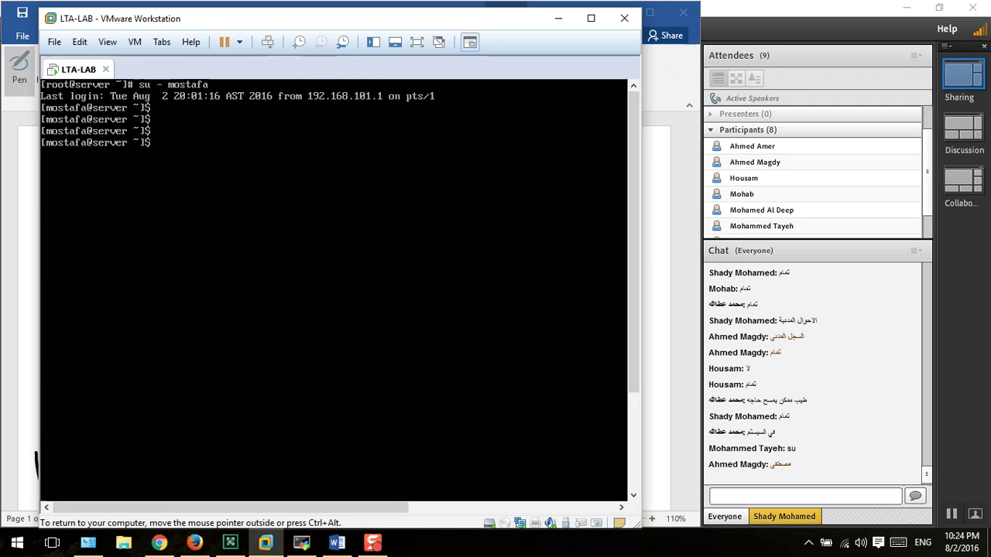
- Refocus the VM console and exit mostafa back to the root shell
key("ctrl+alt")
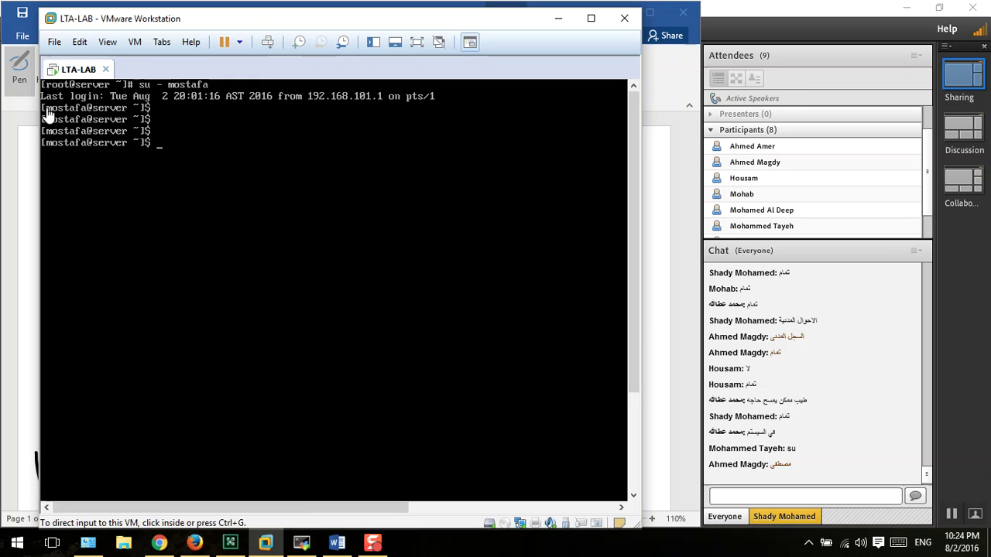
left_click(54, 154)
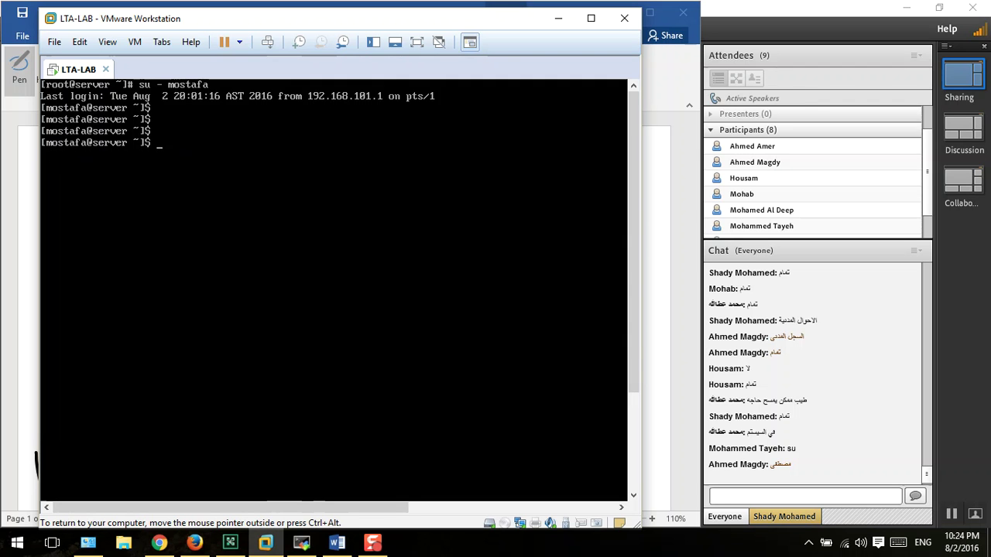
type("exit")
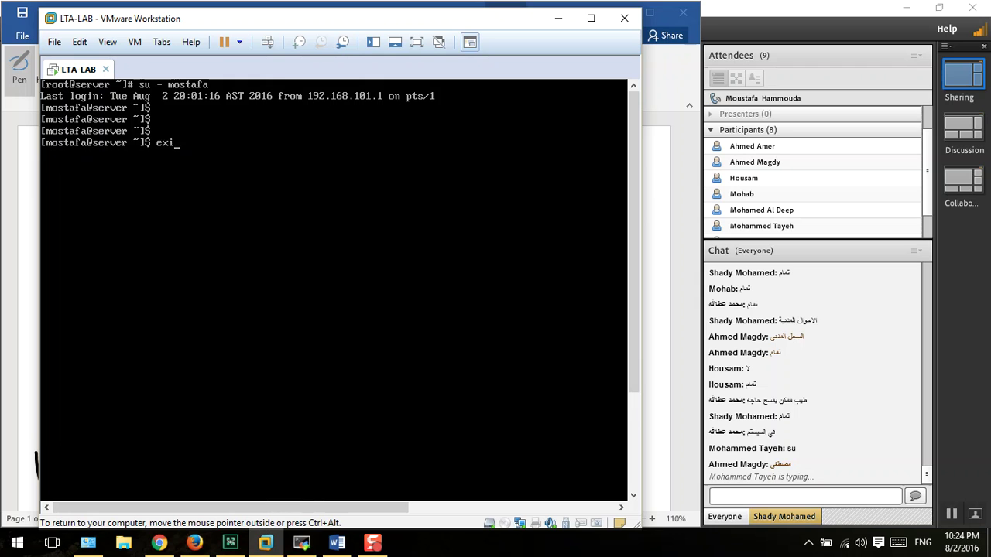
key("Return")
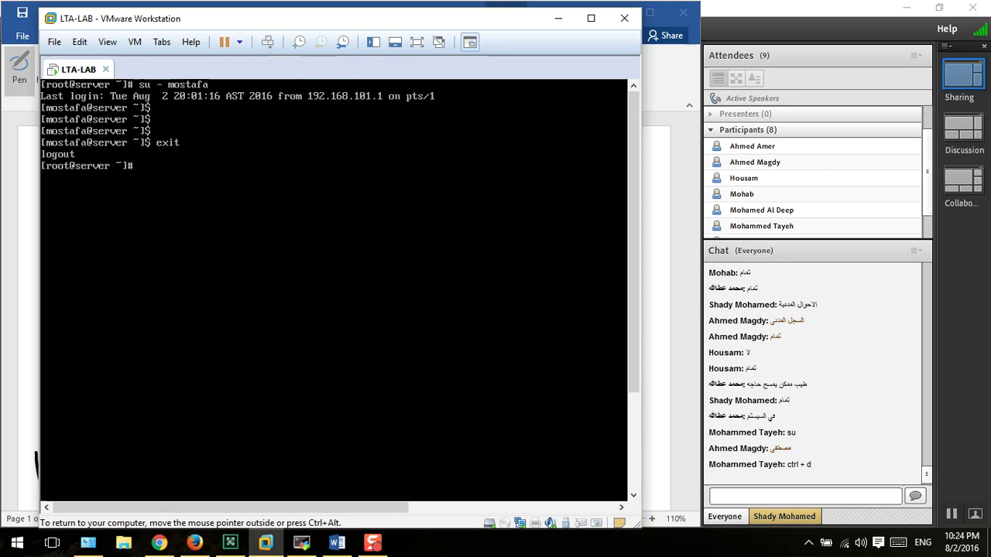
- Run 'su - mostafa', admit the waiting Adobe Connect guest, and return to the VM
type("su - mostafa")
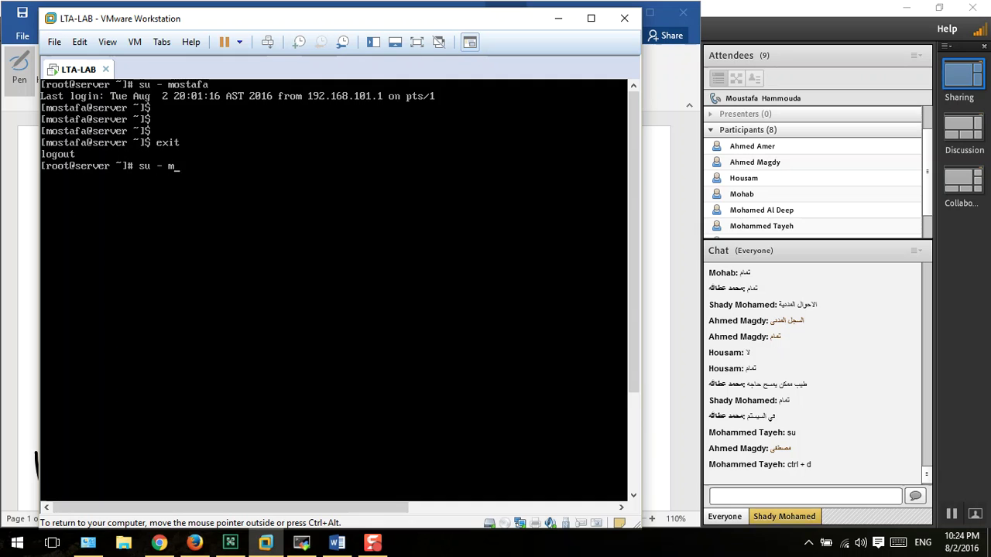
key("Return")
key("Return")
key("Return")
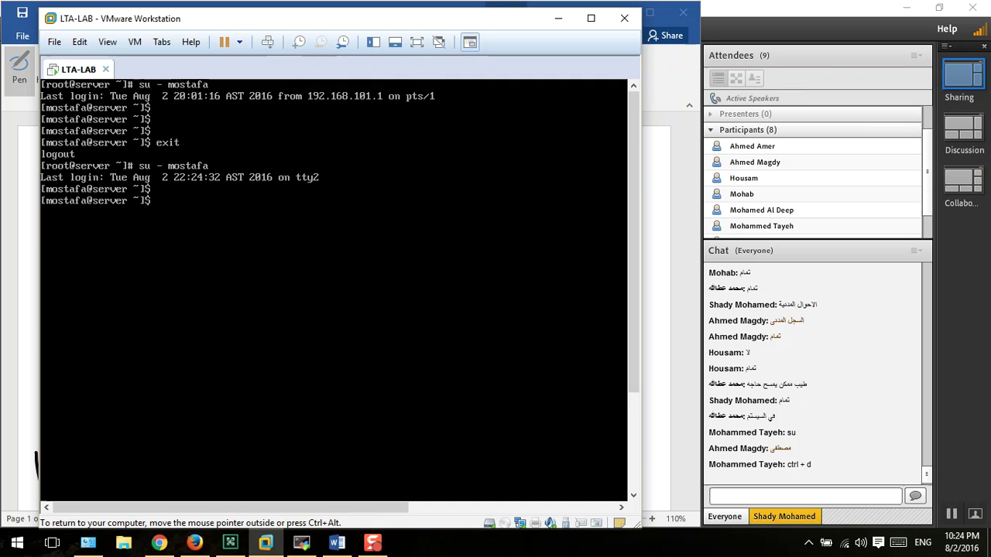
key("Return")
key("Return")
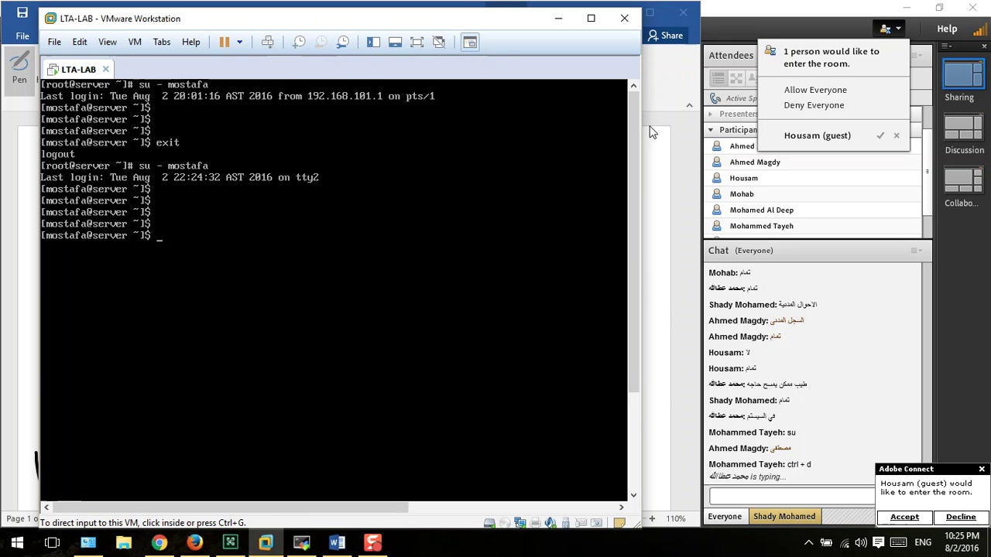
left_click(820, 89)
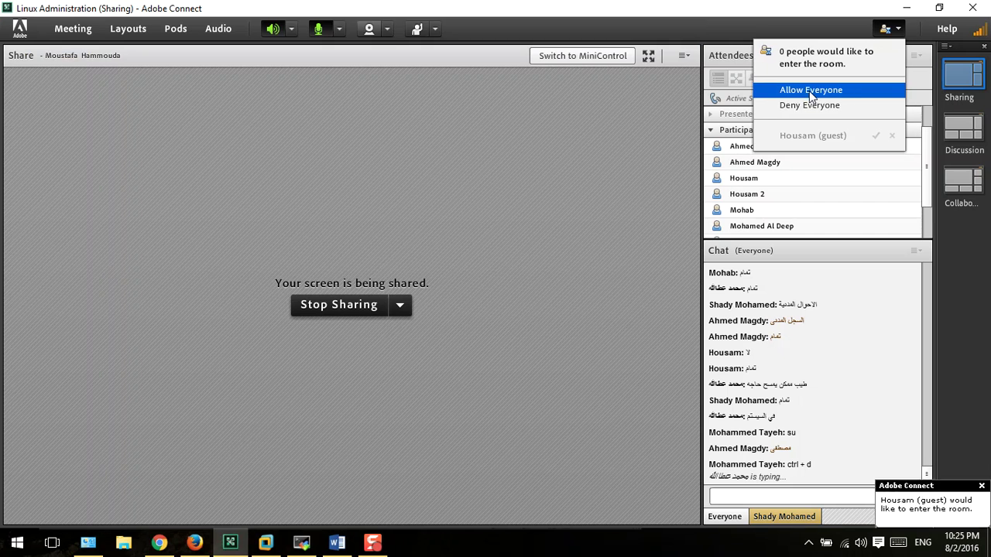
left_click(265, 542)
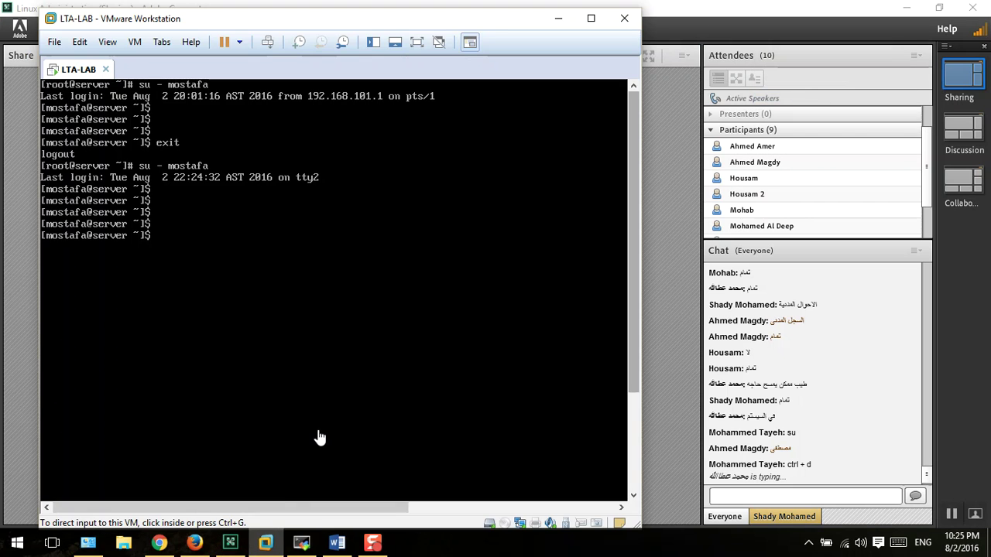
- Switch from mostafa to root with 'su - root', then exit back to mostafa
type("s")
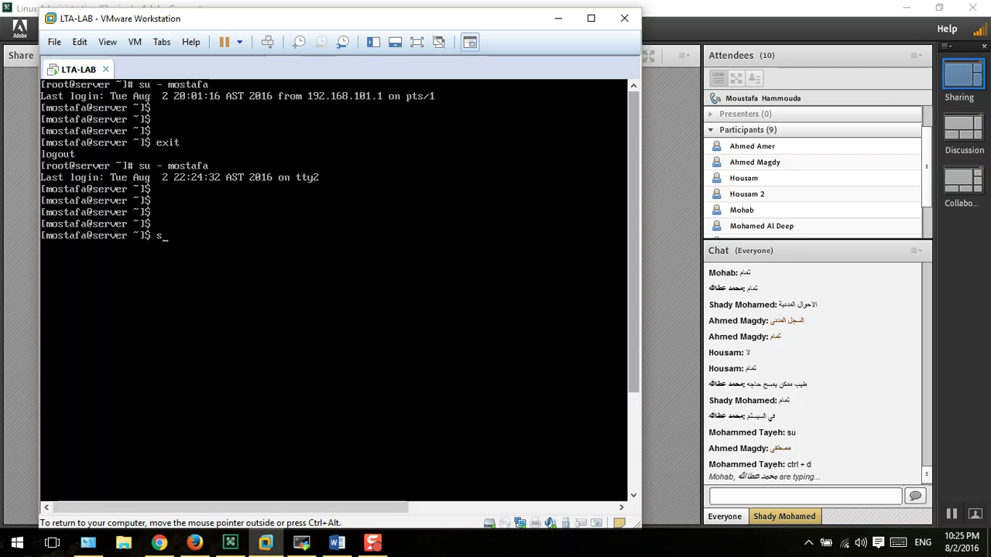
type("u - root")
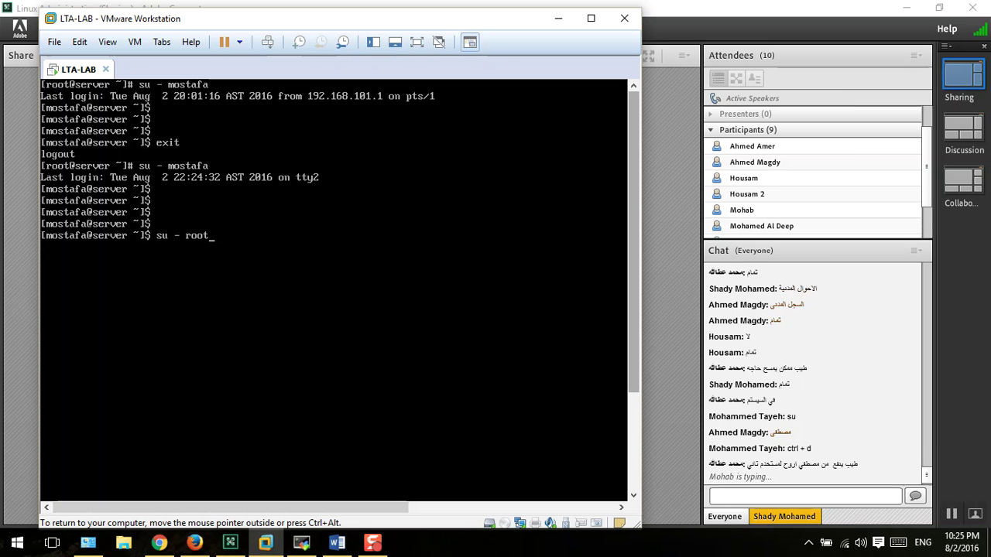
key("BackSpace")
key("BackSpace")
key("BackSpace")
key("BackSpace")
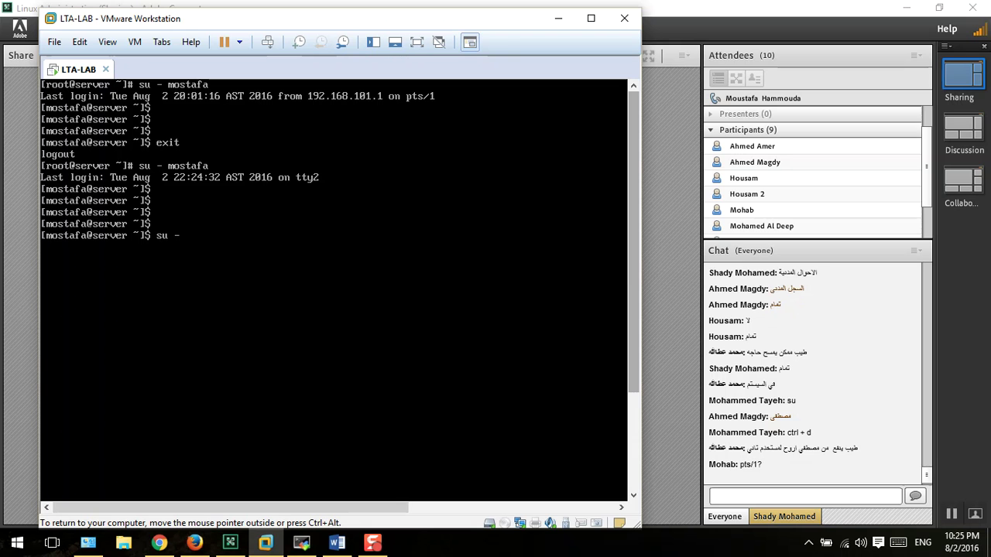
type("ahmed")
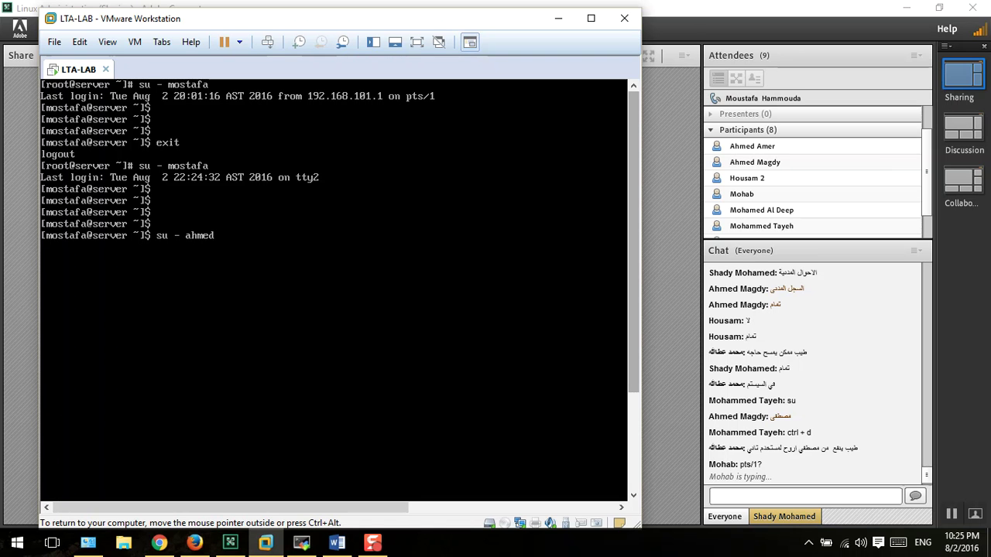
key("BackSpace")
key("BackSpace")
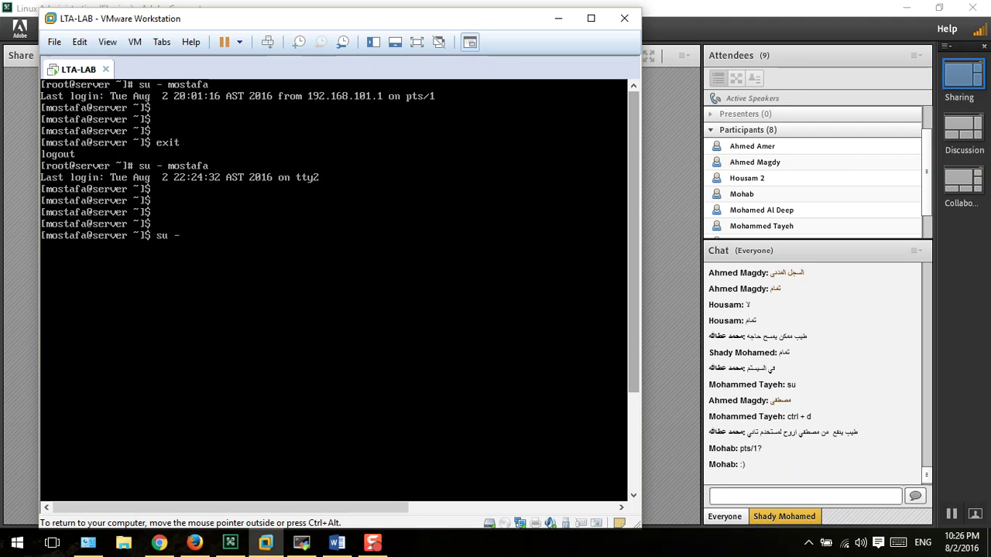
type("root")
key("Return")
key("Return")
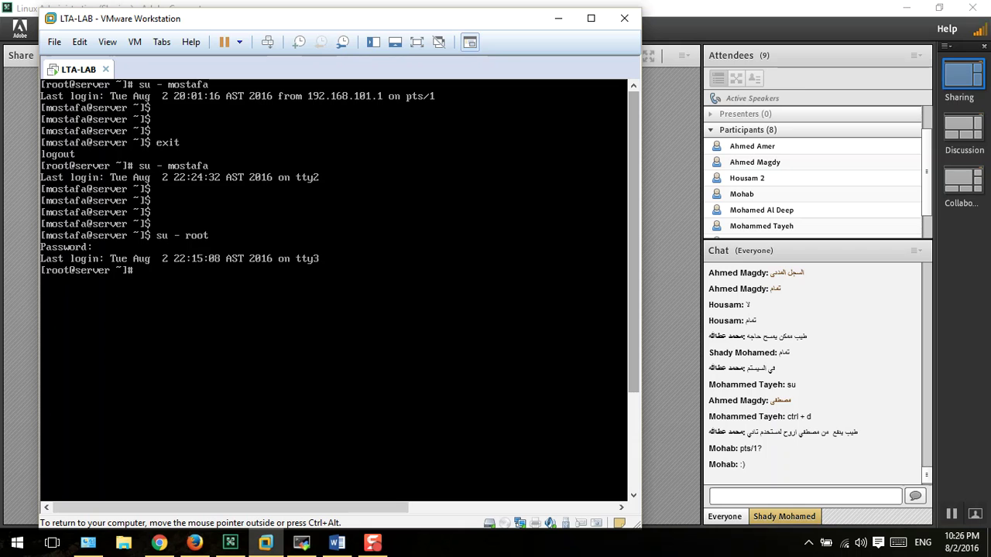
type("exit")
key("Return")
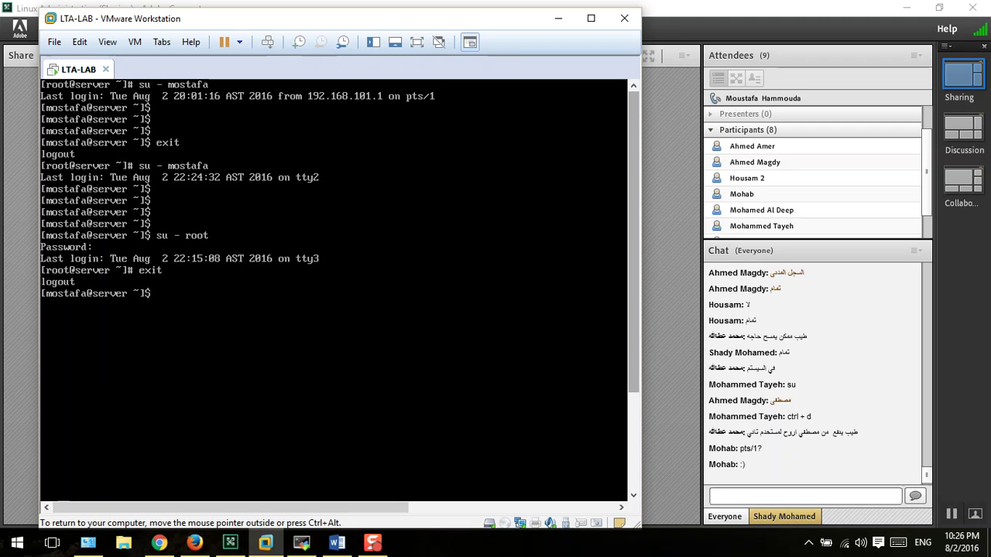
- Become root from mostafa using plain 'su -' and the root password
type("su - root")
key("BackSpace")
key("BackSpace")
key("BackSpace")
key("Return")
key("Return")
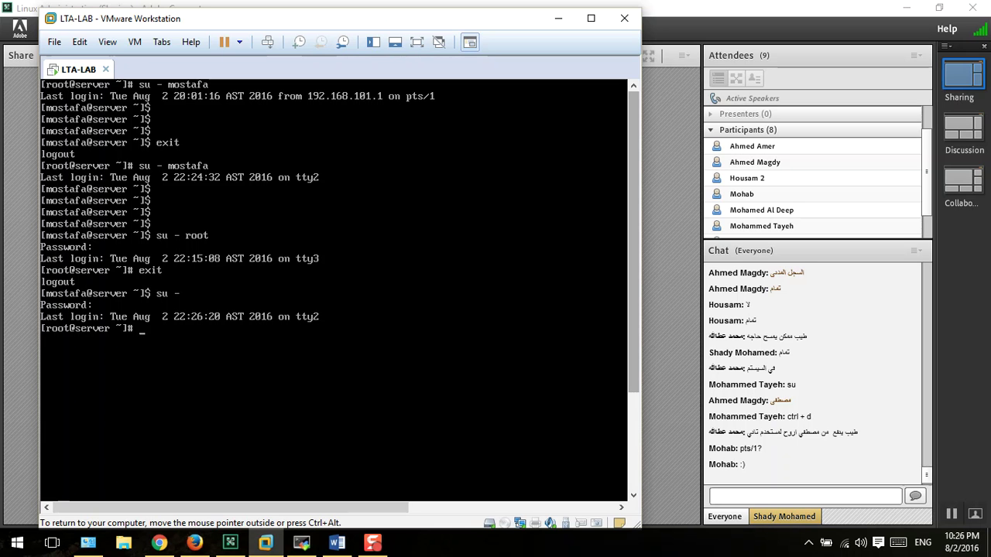
- Run 'su - mostafa' and exit back to the root shell
type("su - mostafa")
key("Return")
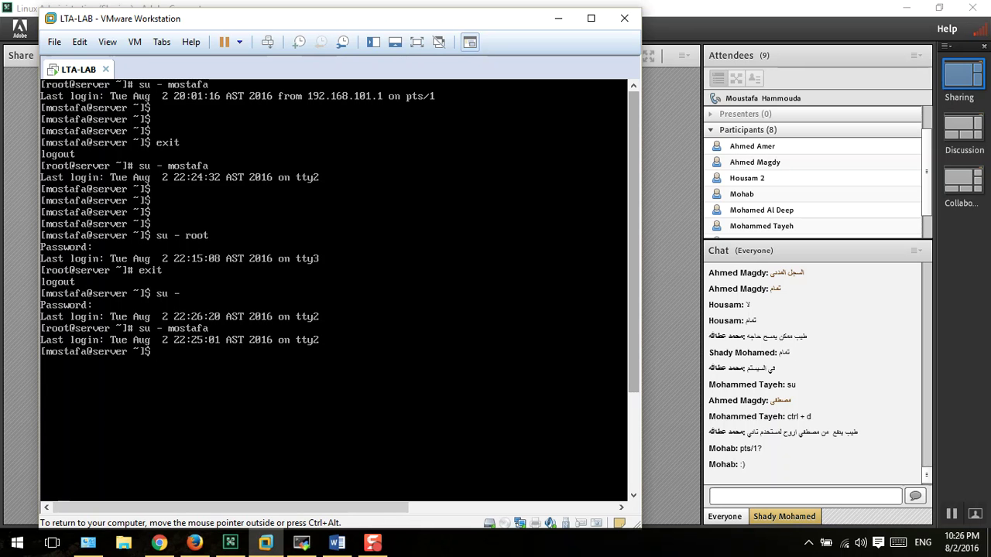
type("exit")
key("Return")
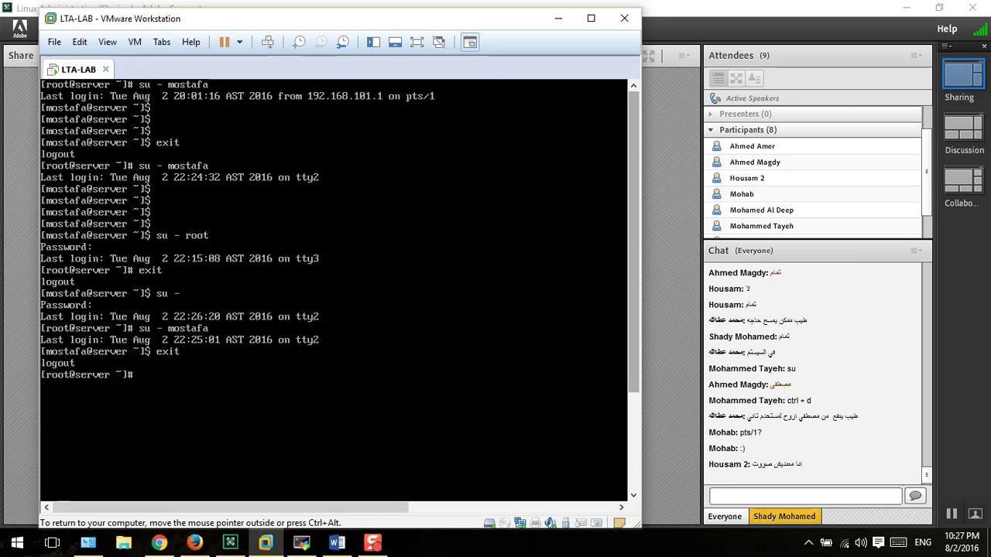
- Release the VM and bring the Adobe Connect meeting window to the front
key("ctrl+alt")
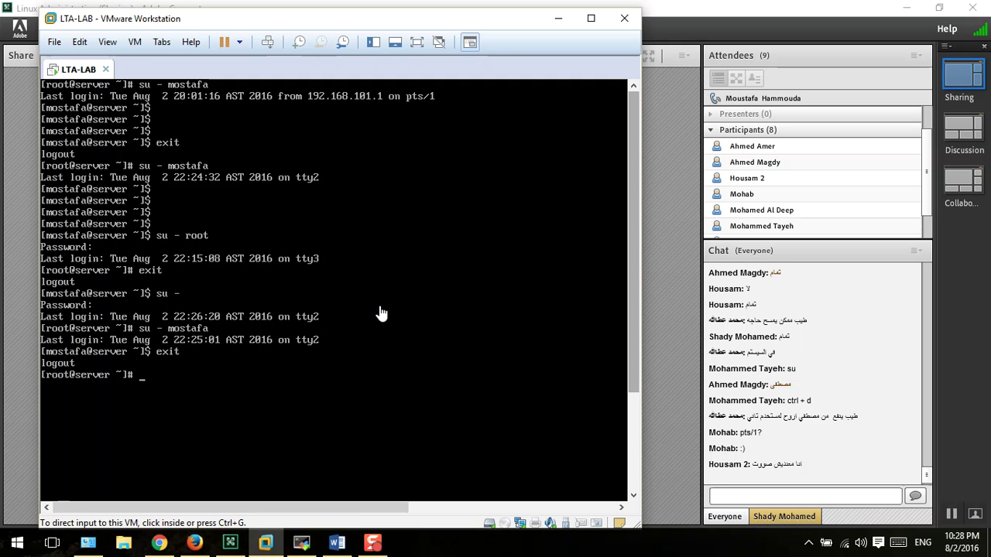
left_click(661, 236)
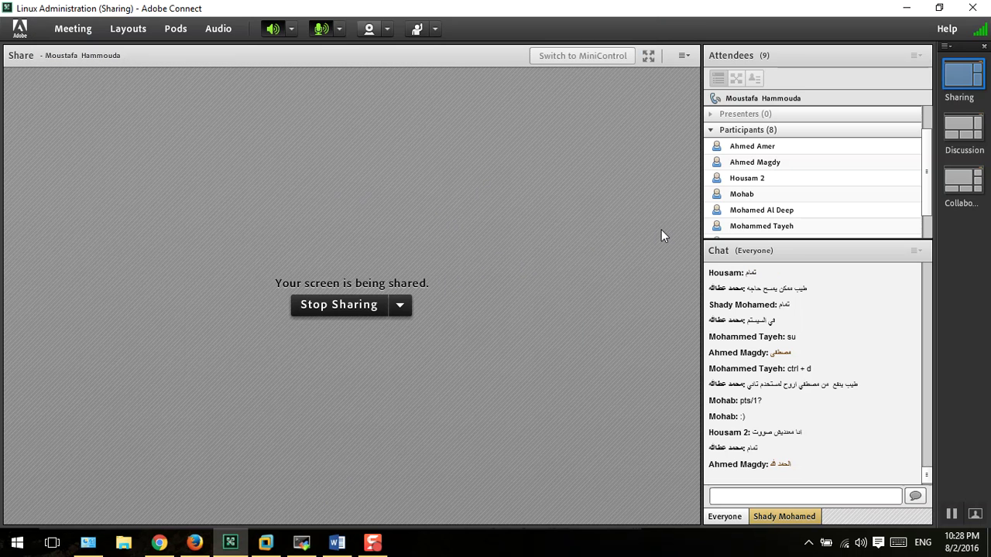